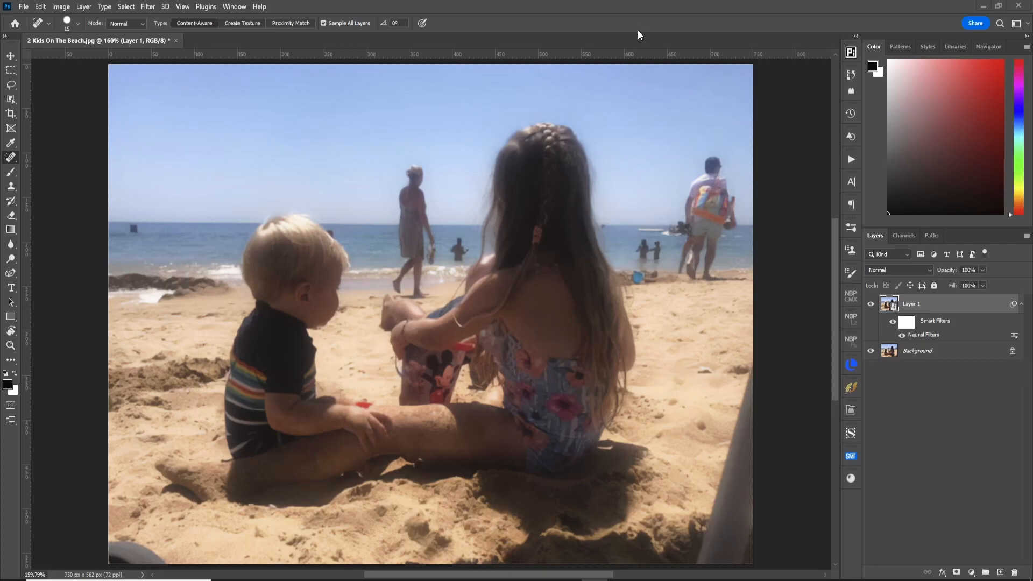
Step: Add a new layer named Left above Layer 1
key(ctrl+shift+n)
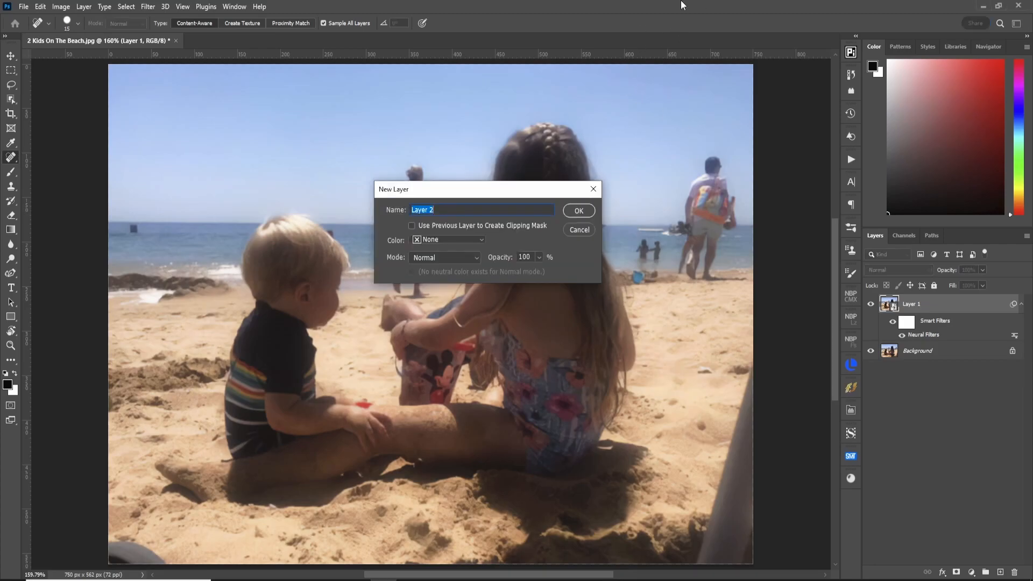
text(Left)
key(Return)
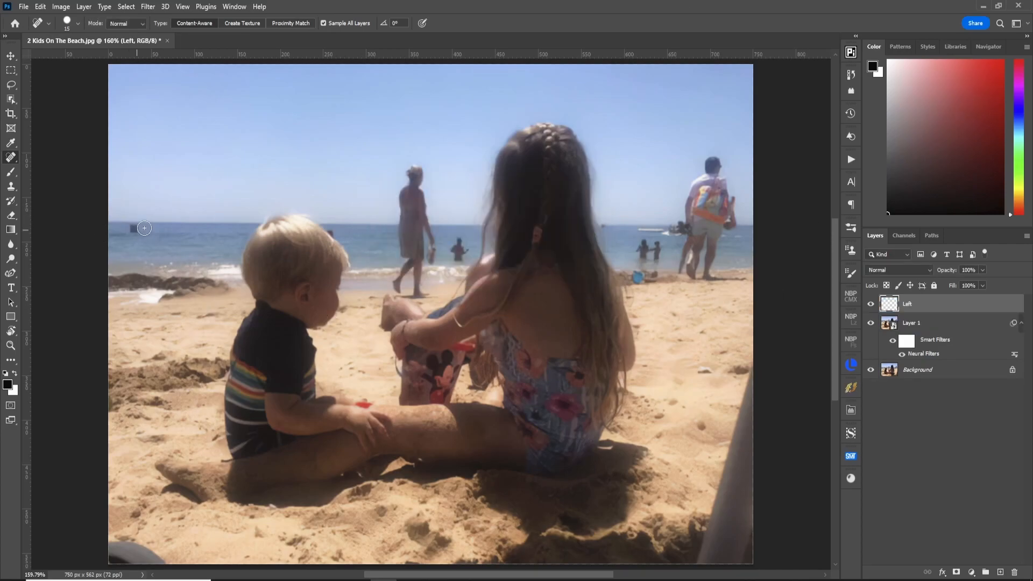
Step: Remove the dark square object from the sea near the photo's left edge with the content-aware Spot Healing Brush
key(z)
drag(138, 235, 137, 237)
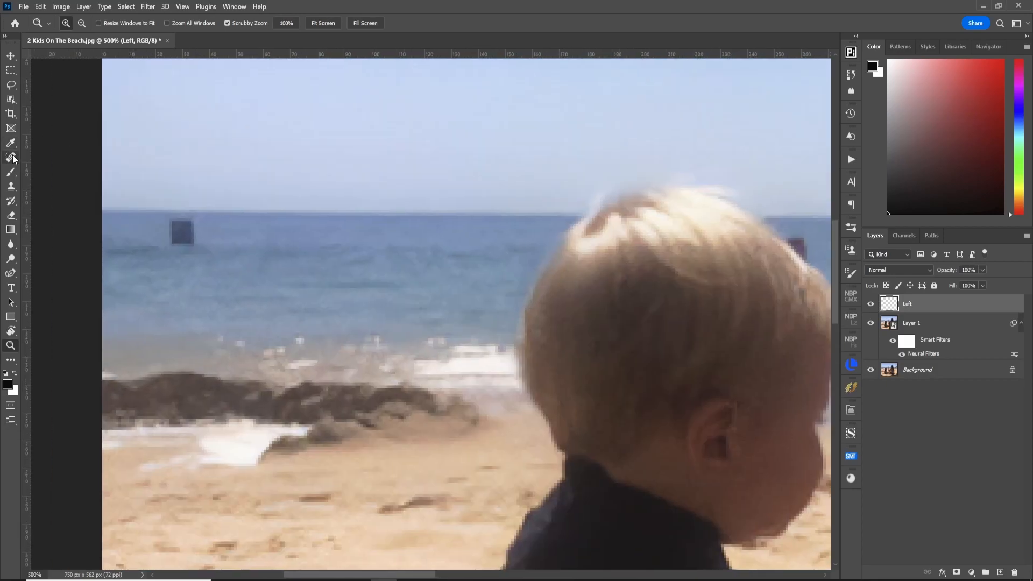
drag(11, 157, 62, 157)
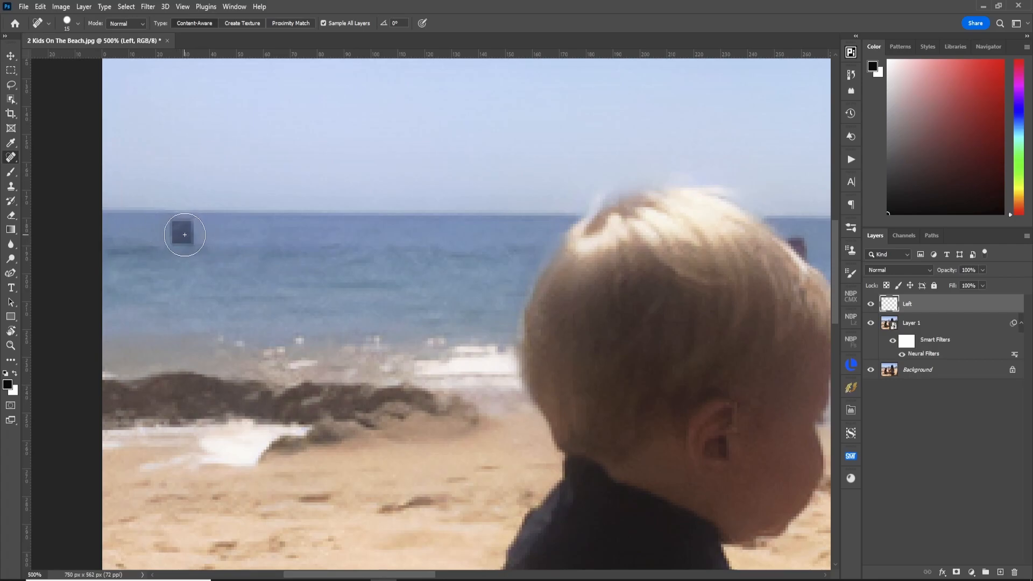
click(184, 236)
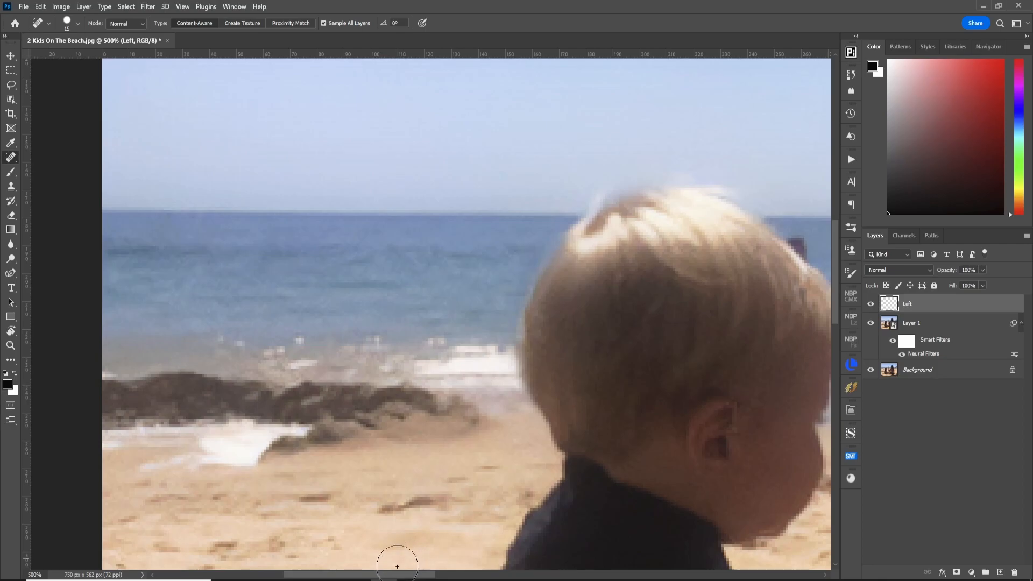
Step: Add a new layer named Center and heal away the bather standing in the water beside the walking woman
drag(395, 574, 500, 568)
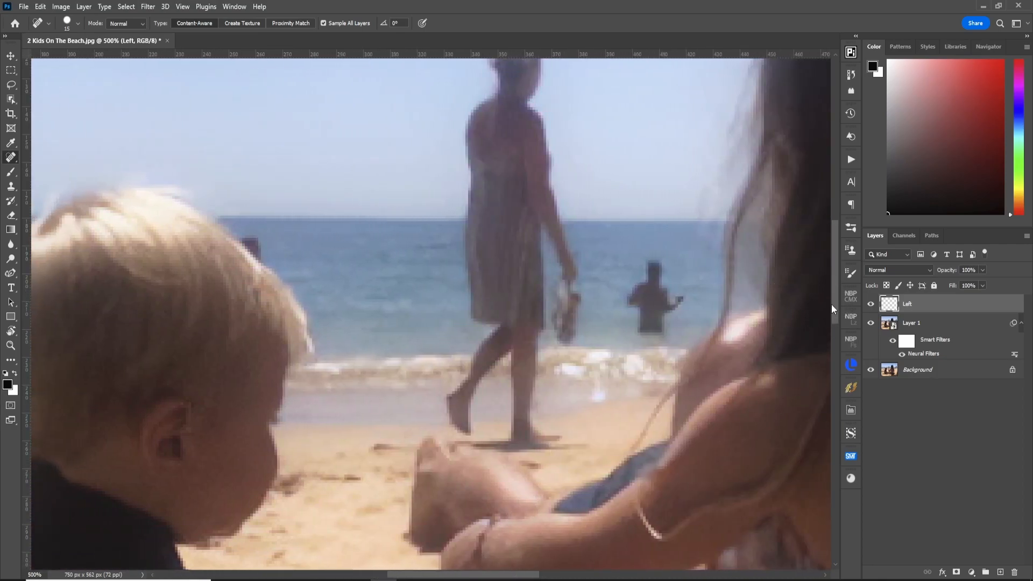
drag(833, 305, 841, 296)
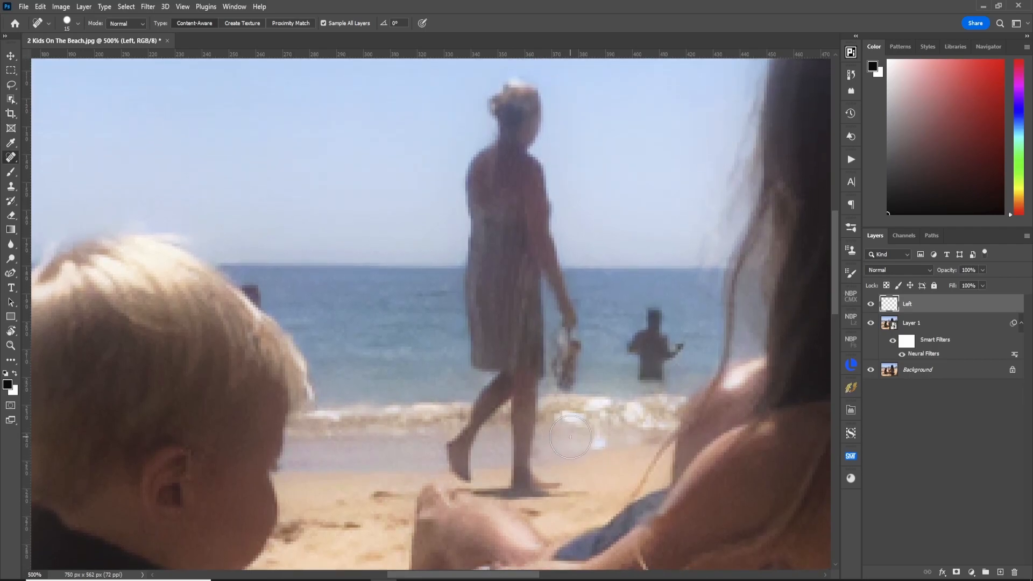
key(ctrl+shift+n)
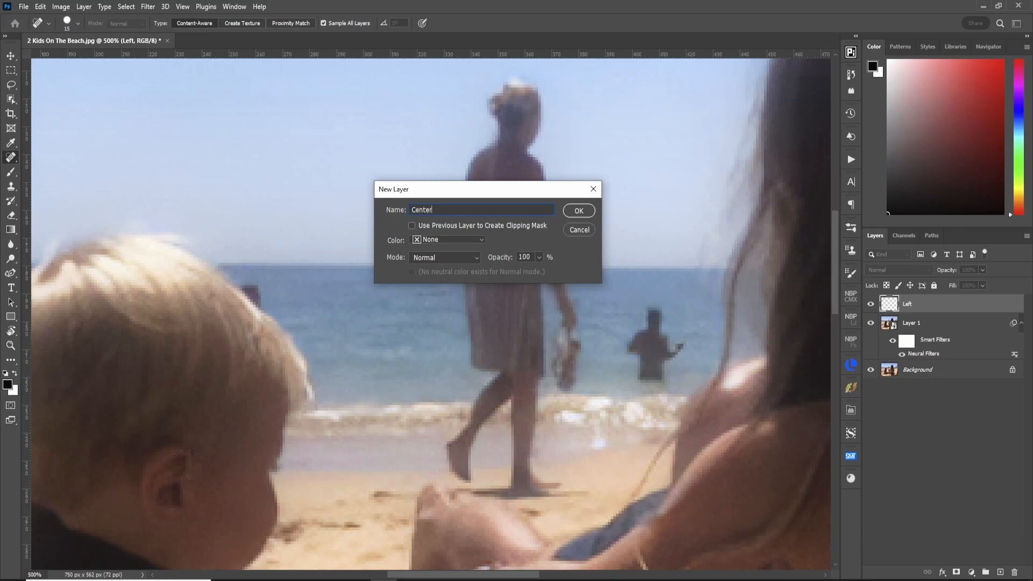
key(Return)
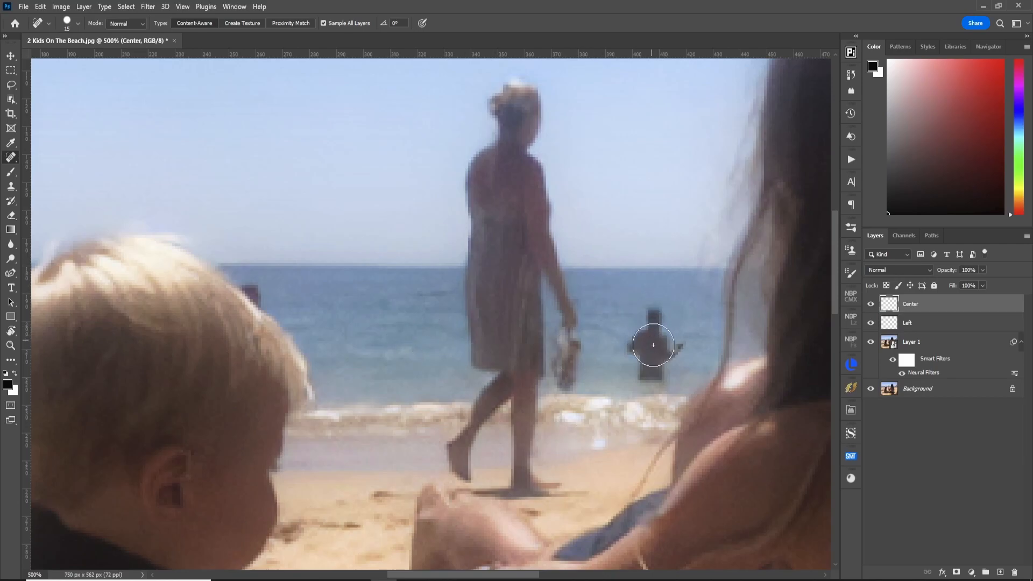
mouse_move(649, 376)
mouse_down()
mouse_move(649, 324)
mouse_move(644, 345)
mouse_move(669, 350)
mouse_up()
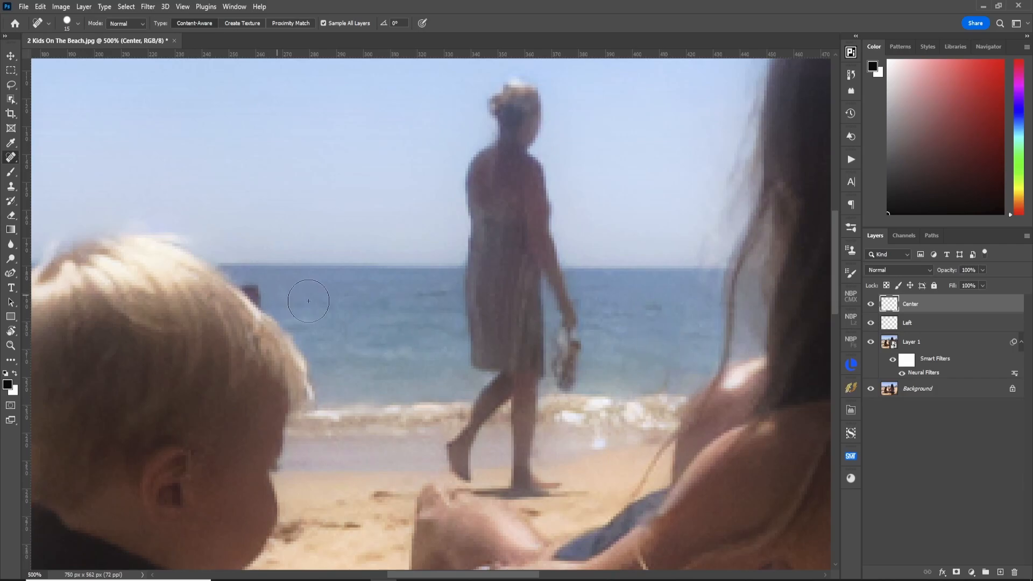
Step: Clone sea over the dark object touching the boy's hair at 5% flow, using a rotated view and restoring its angle when done
key(s)
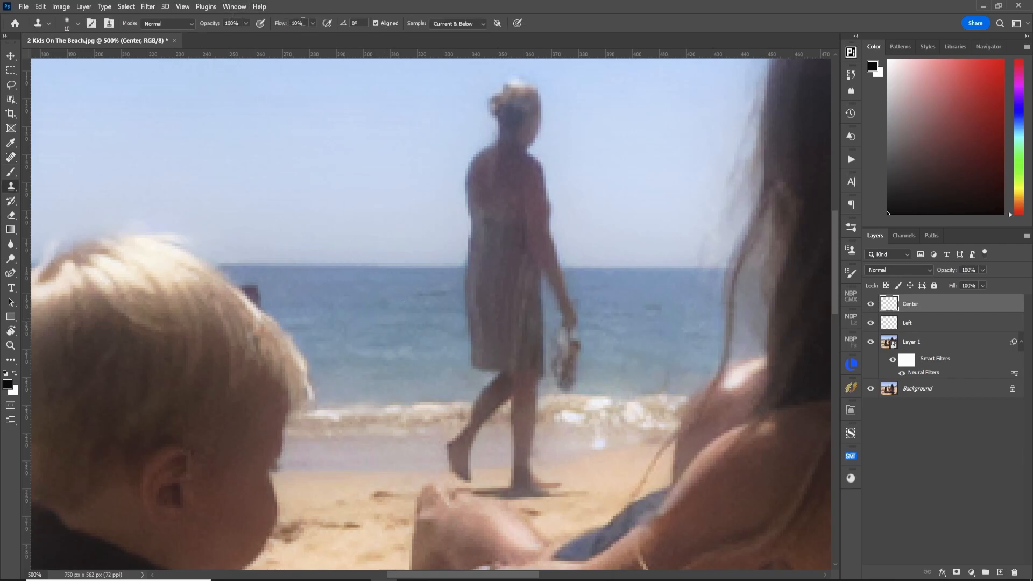
text(5)
key(Return)
key(r)
drag(234, 368, 354, 453)
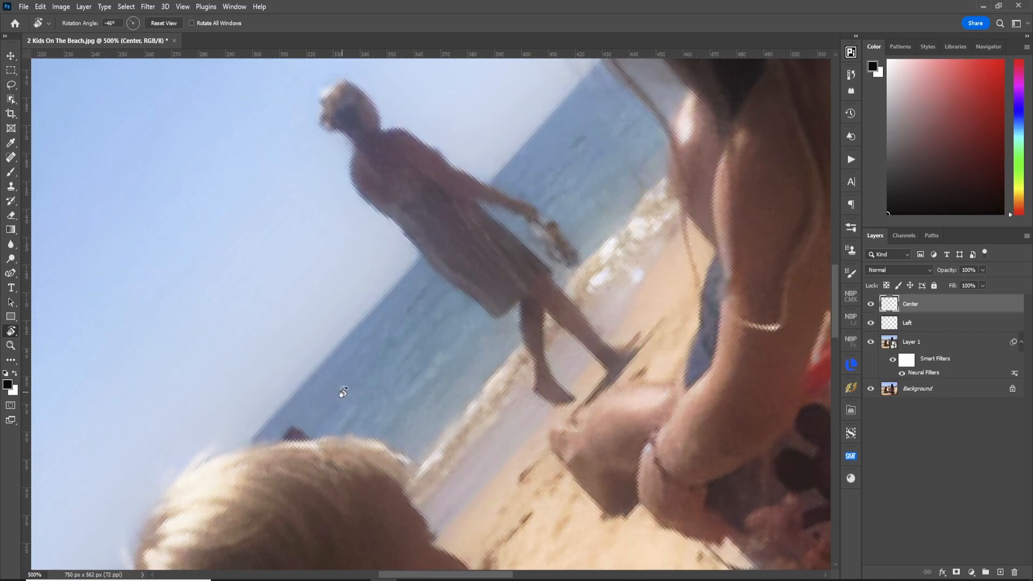
key(s)
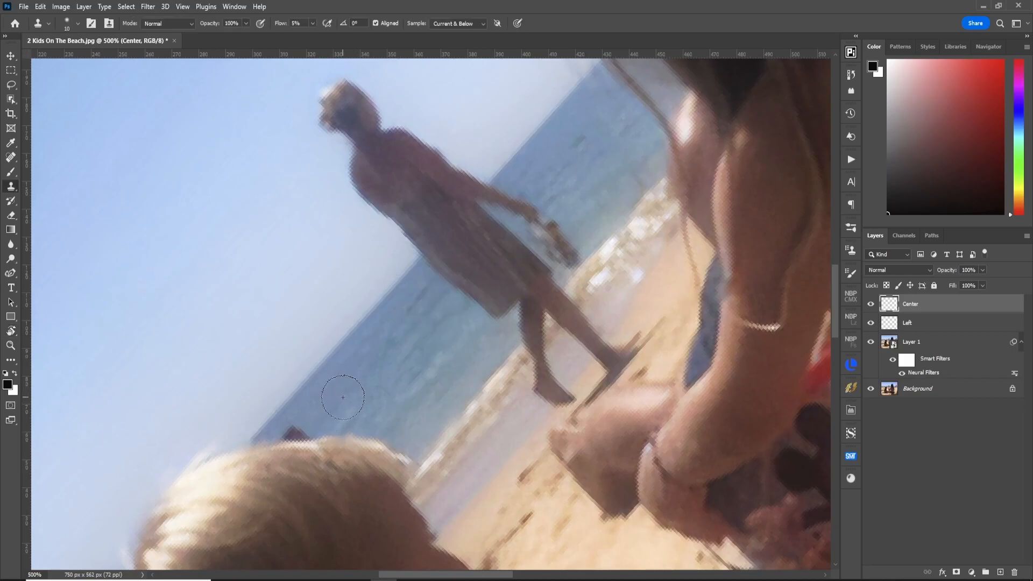
key(bracketleft)
key(r)
key(Escape)
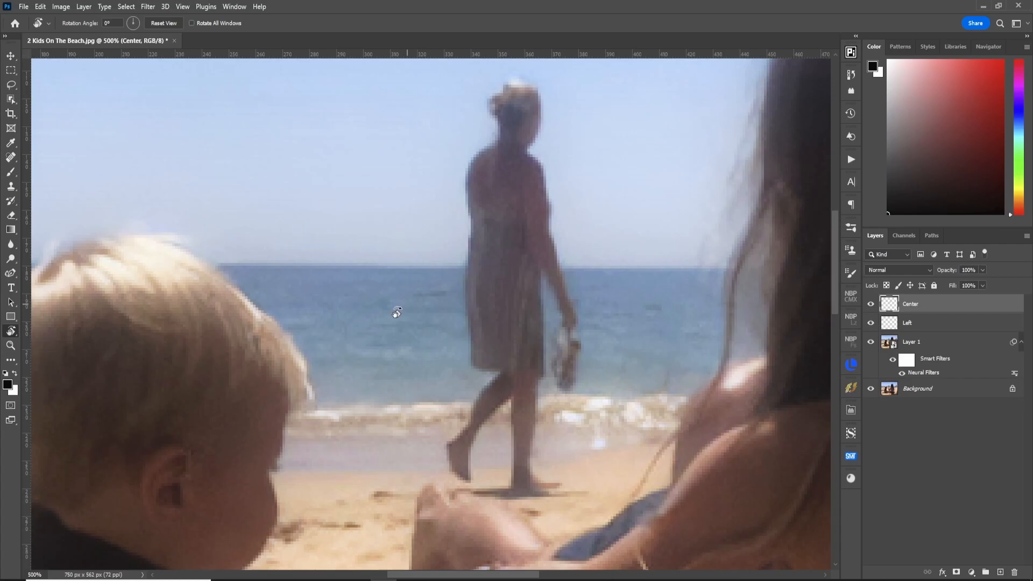
Step: Clone the horizon, sky and sea across the walking woman's midsection with the Clone Stamp at 25% flow
key(s)
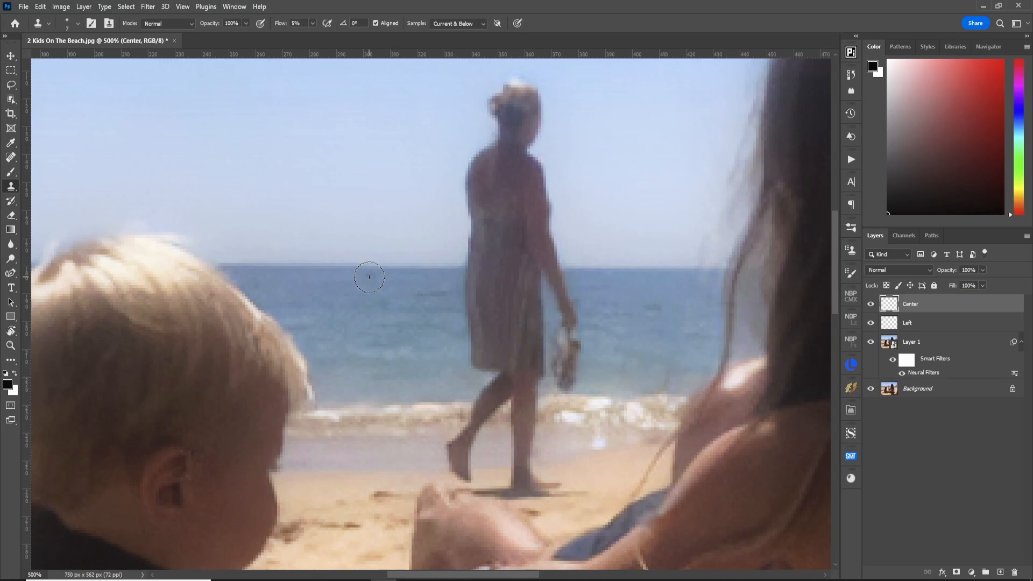
key(bracketright)
text(25)
key(Return)
mouse_move(458, 268)
mouse_down()
mouse_move(576, 260)
mouse_move(446, 254)
mouse_move(567, 249)
mouse_move(469, 269)
mouse_move(571, 269)
mouse_move(465, 280)
mouse_move(551, 276)
mouse_move(502, 282)
mouse_up()
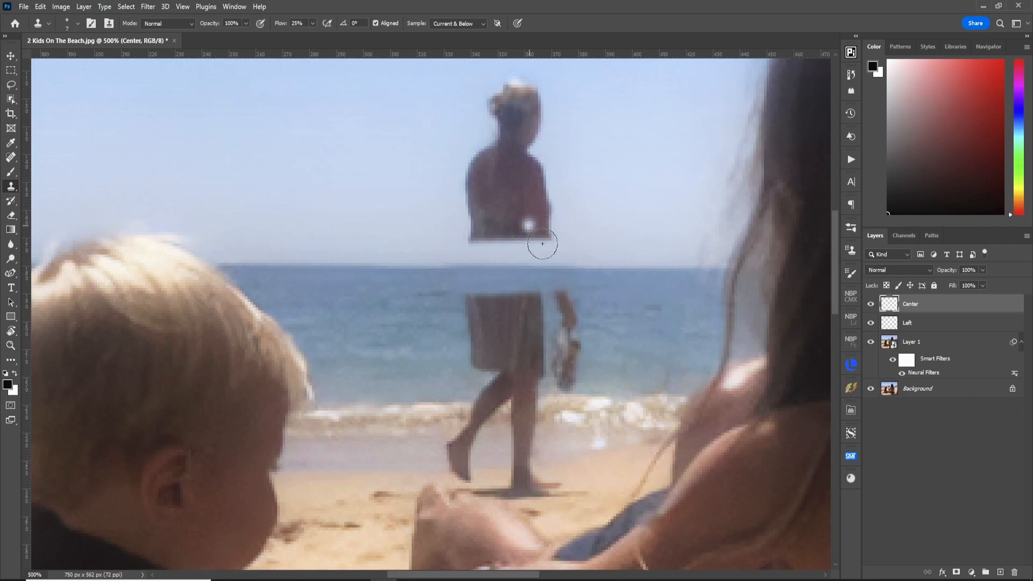
Step: Remove the walking woman's head and upper body from the sky with the Spot Healing Brush
right_click(11, 158)
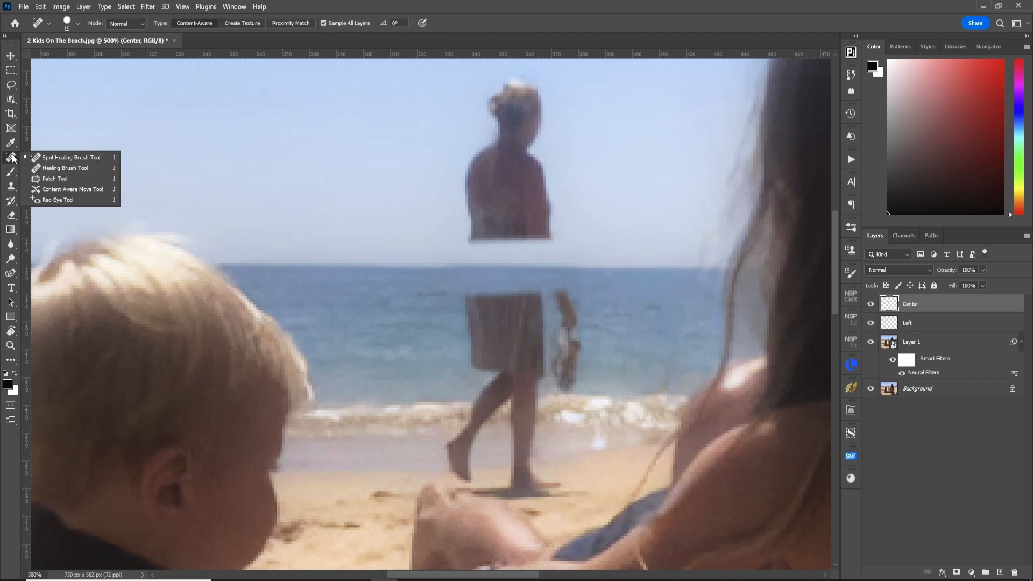
click(60, 158)
mouse_move(480, 245)
mouse_down()
mouse_move(473, 169)
mouse_move(502, 103)
mouse_move(517, 93)
mouse_move(544, 197)
mouse_move(538, 229)
mouse_move(501, 232)
mouse_move(514, 206)
mouse_move(506, 160)
mouse_up()
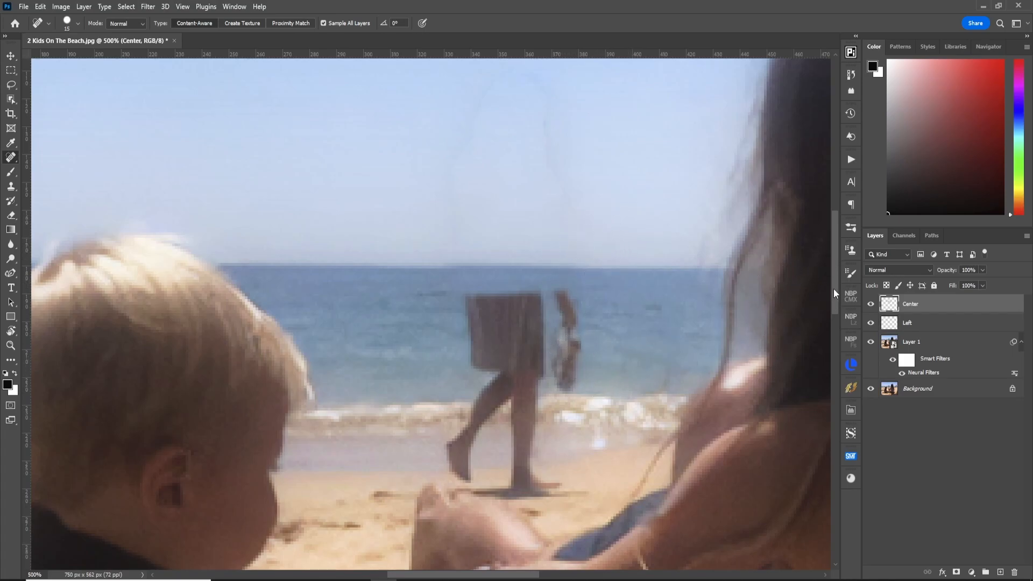
Step: Heal away the walking woman's skirt, legs and carried shoes from the sea and shoreline, including the leftover dark streak
drag(836, 291, 816, 337)
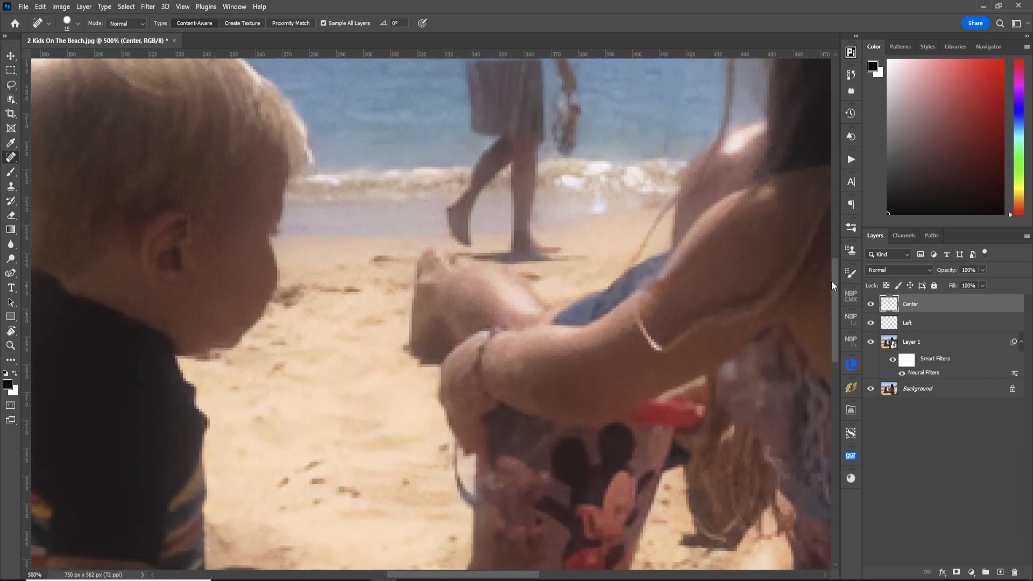
drag(837, 284, 838, 267)
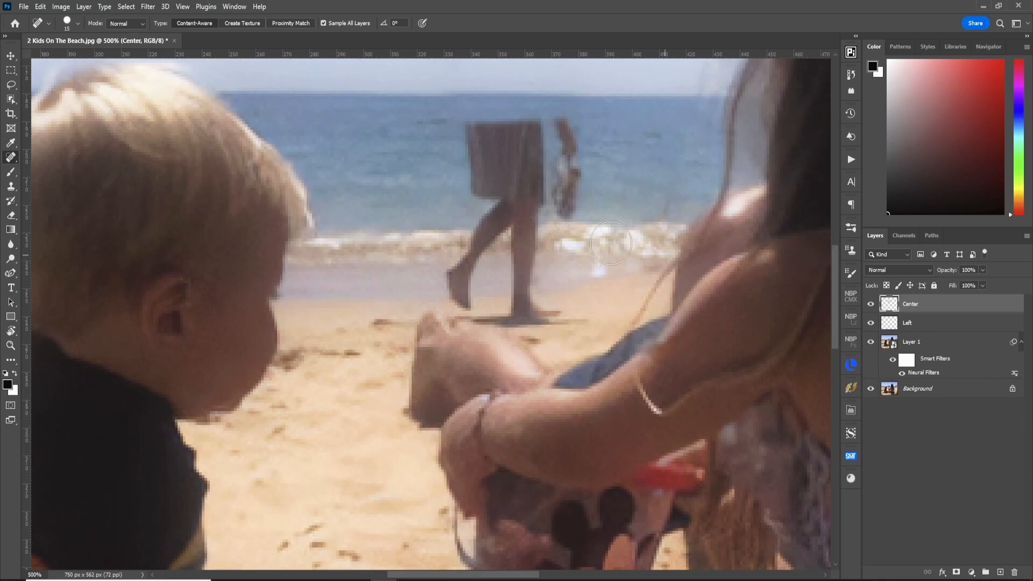
mouse_move(461, 130)
mouse_down()
mouse_move(566, 131)
mouse_move(556, 198)
mouse_move(483, 191)
mouse_move(469, 180)
mouse_move(476, 157)
mouse_move(543, 161)
mouse_move(521, 166)
mouse_move(460, 259)
mouse_move(460, 297)
mouse_move(503, 207)
mouse_move(517, 226)
mouse_move(509, 273)
mouse_move(531, 308)
mouse_move(521, 241)
mouse_move(531, 213)
mouse_move(521, 280)
mouse_up()
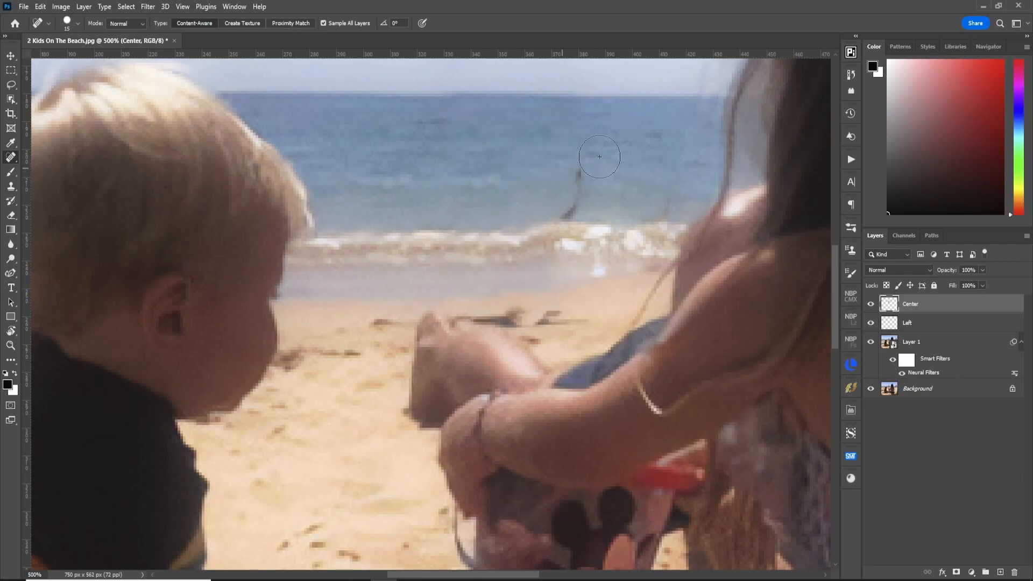
drag(582, 175, 564, 218)
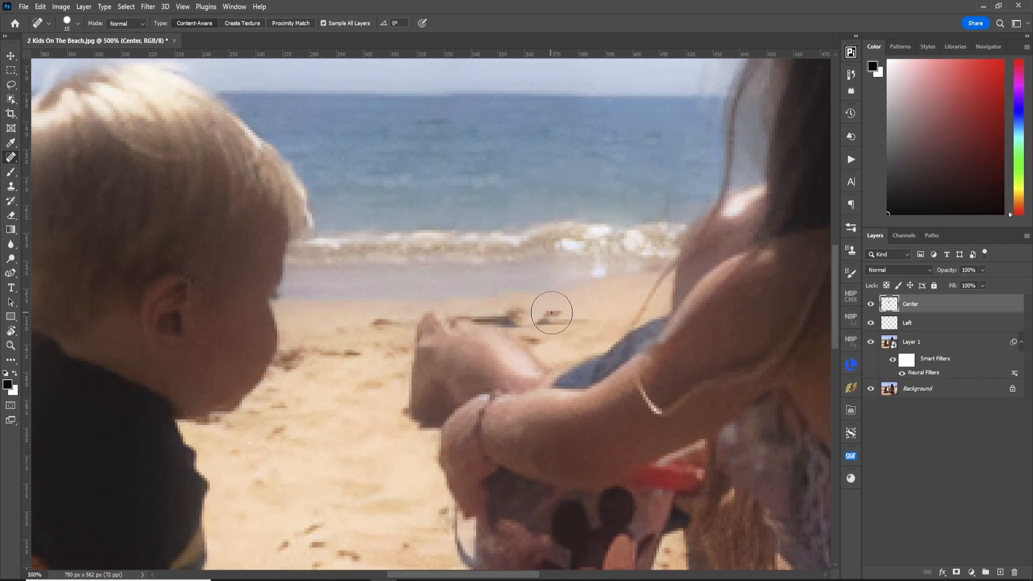
Step: Clean up the woman's leftover shadow on the sand behind the girl's foot with a 9 px healing brush
key(bracketleft)
key(bracketleft)
drag(570, 317, 511, 317)
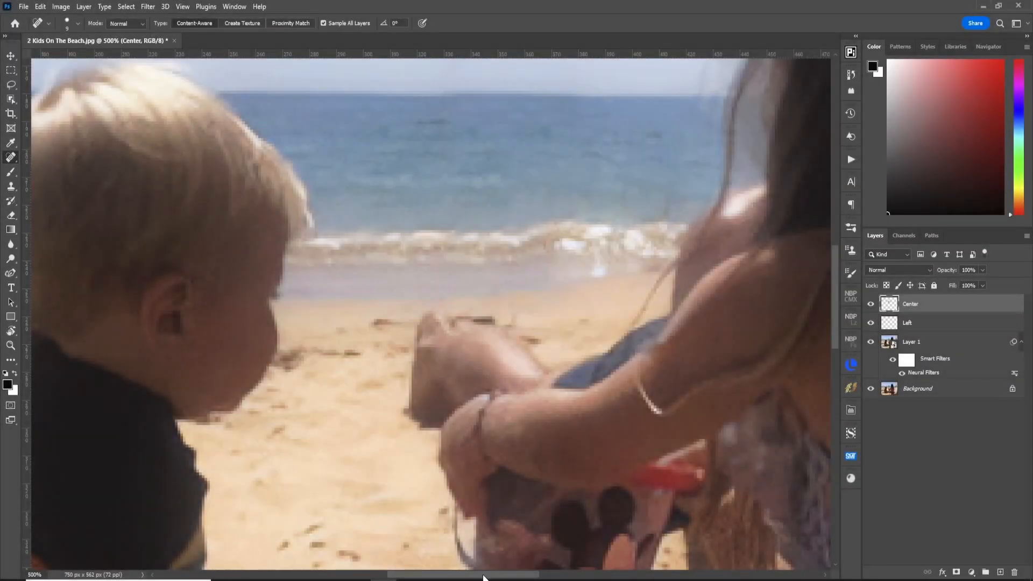
Step: Add a new layer named Right above the Center layer
drag(484, 574, 638, 567)
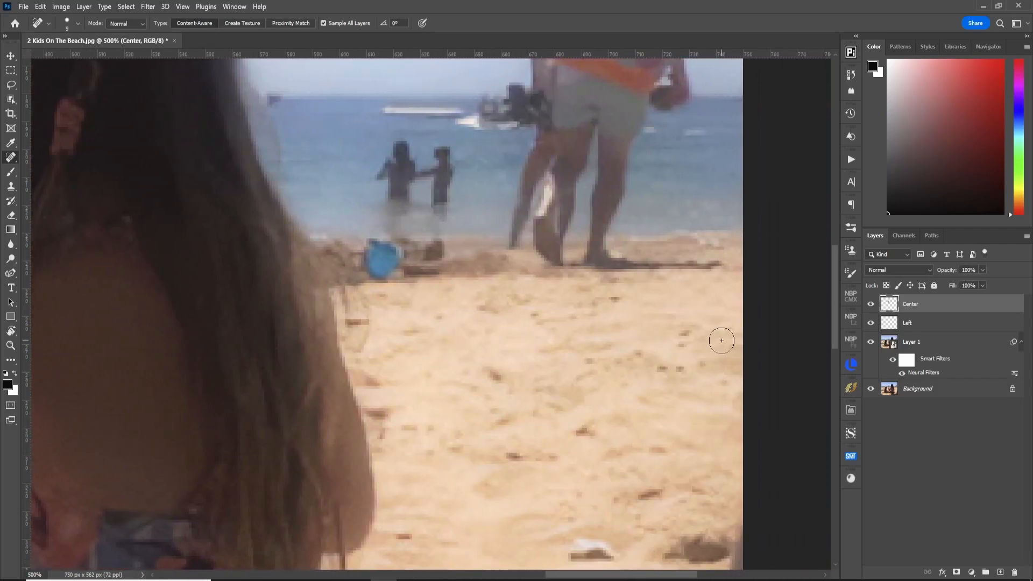
key(ctrl+shift+n)
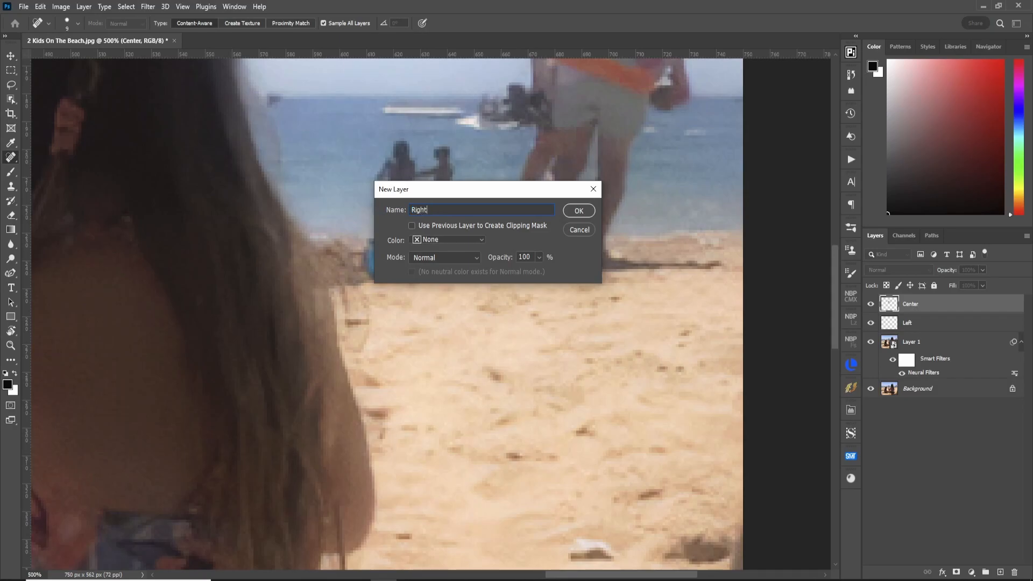
key(Return)
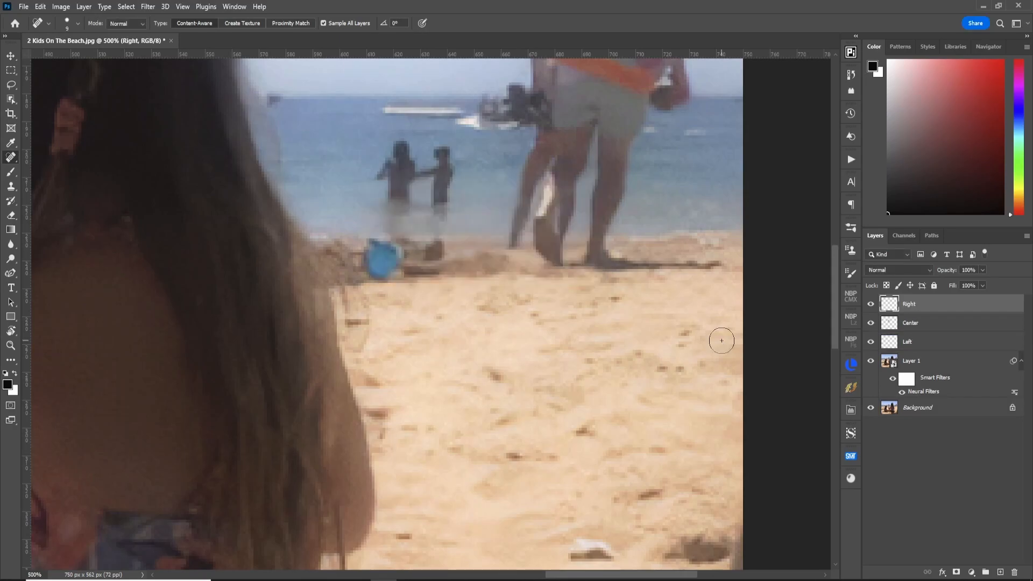
Step: Heal away the dark speck on the horizon beside the girl's hair and the two children standing in the water
drag(836, 322, 831, 288)
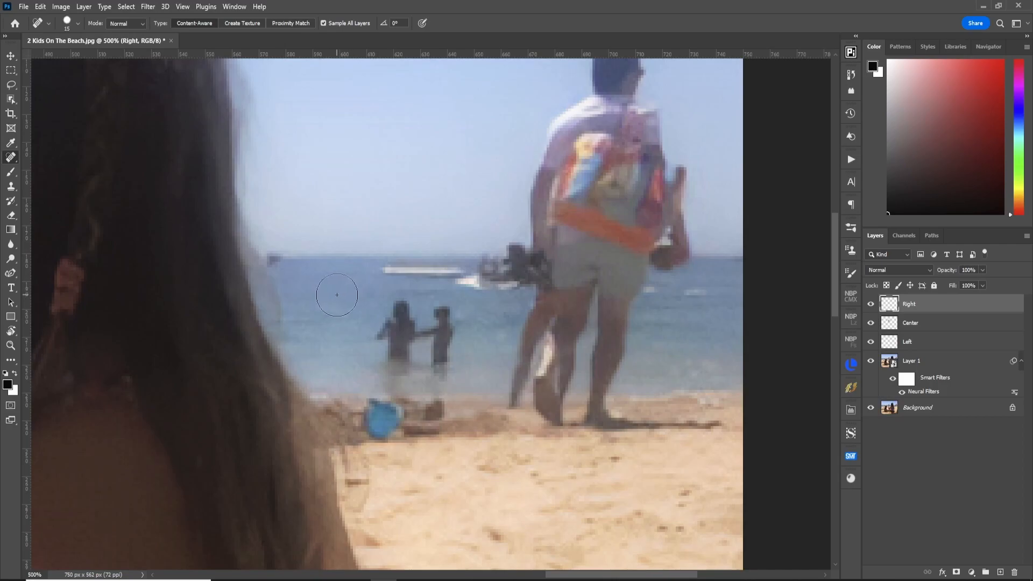
key(bracketright)
click(273, 261)
mouse_move(392, 366)
mouse_down()
mouse_move(386, 326)
mouse_move(396, 308)
mouse_move(401, 327)
mouse_move(423, 331)
mouse_move(442, 318)
mouse_move(438, 357)
mouse_move(405, 333)
mouse_move(405, 360)
mouse_move(391, 369)
mouse_up()
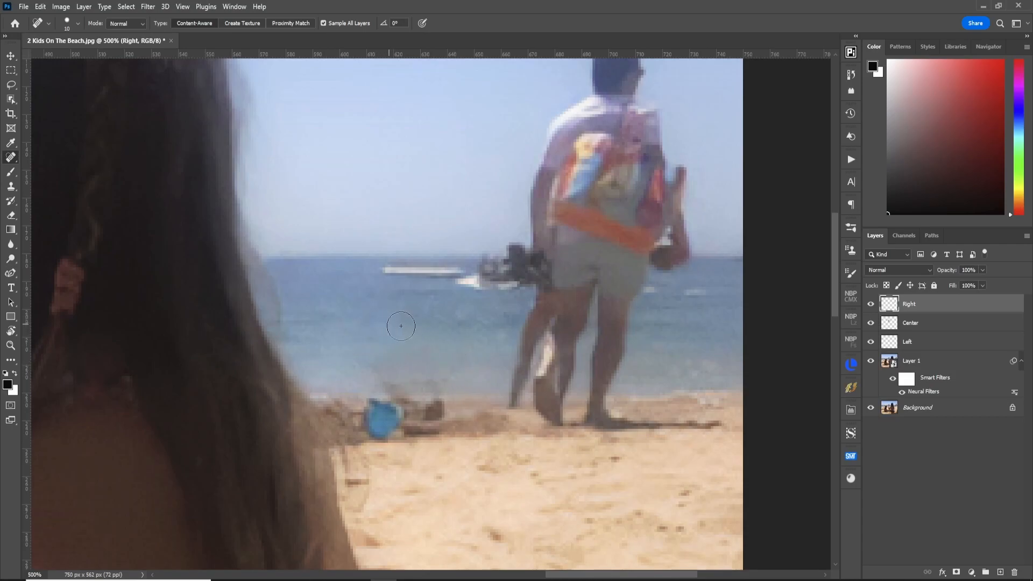
Step: Clone sea and horizon over the white wake and the boat beside the standing man at 25% flow
key(s)
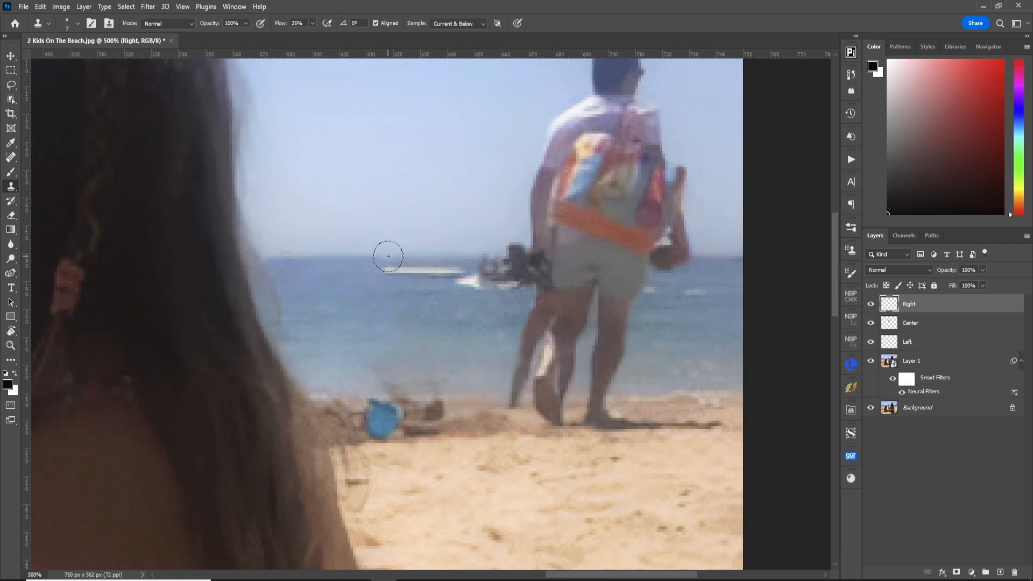
mouse_move(391, 256)
mouse_down()
mouse_move(435, 265)
mouse_move(419, 274)
mouse_move(461, 270)
mouse_up()
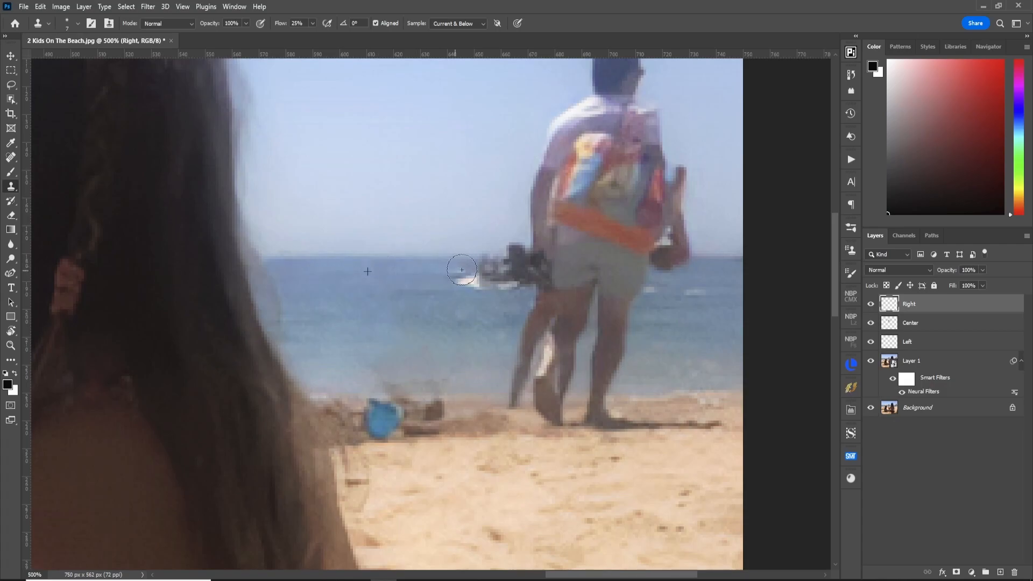
mouse_move(399, 296)
mouse_down()
mouse_move(510, 281)
mouse_move(444, 285)
mouse_move(494, 270)
mouse_up()
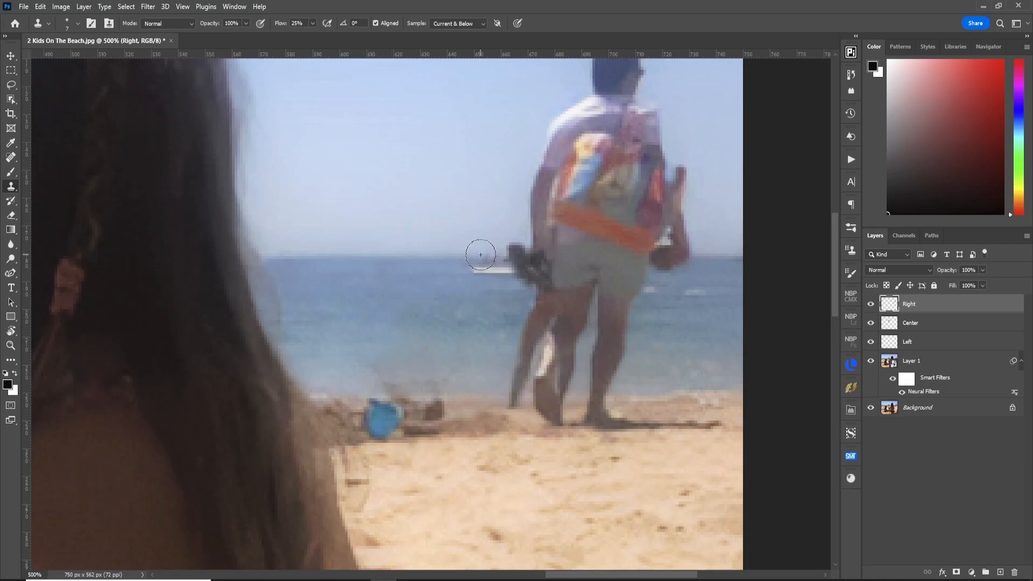
Step: Clone sky, horizon and sea across the standing man's waist to separate his upper body from his legs, and switch to the Spot Healing Brush
mouse_move(483, 256)
mouse_down()
mouse_move(515, 255)
mouse_move(475, 258)
mouse_move(560, 251)
mouse_move(457, 274)
mouse_move(564, 236)
mouse_move(581, 238)
mouse_move(543, 249)
mouse_move(663, 240)
mouse_move(529, 238)
mouse_move(689, 233)
mouse_move(515, 227)
mouse_move(638, 227)
mouse_move(576, 228)
mouse_up()
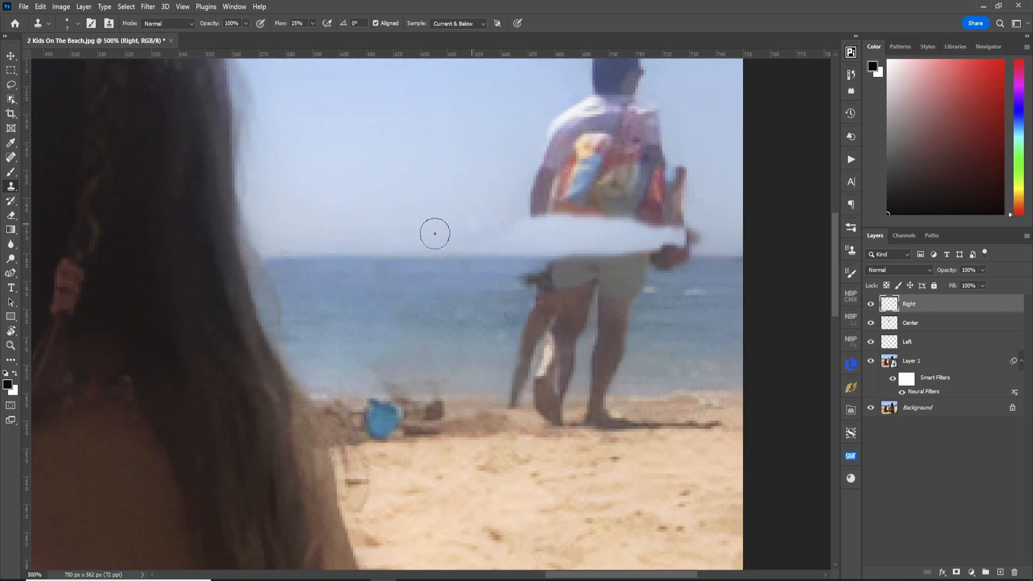
mouse_move(683, 230)
mouse_down()
mouse_move(636, 231)
mouse_move(669, 236)
mouse_move(671, 245)
mouse_move(676, 237)
mouse_move(665, 238)
mouse_up()
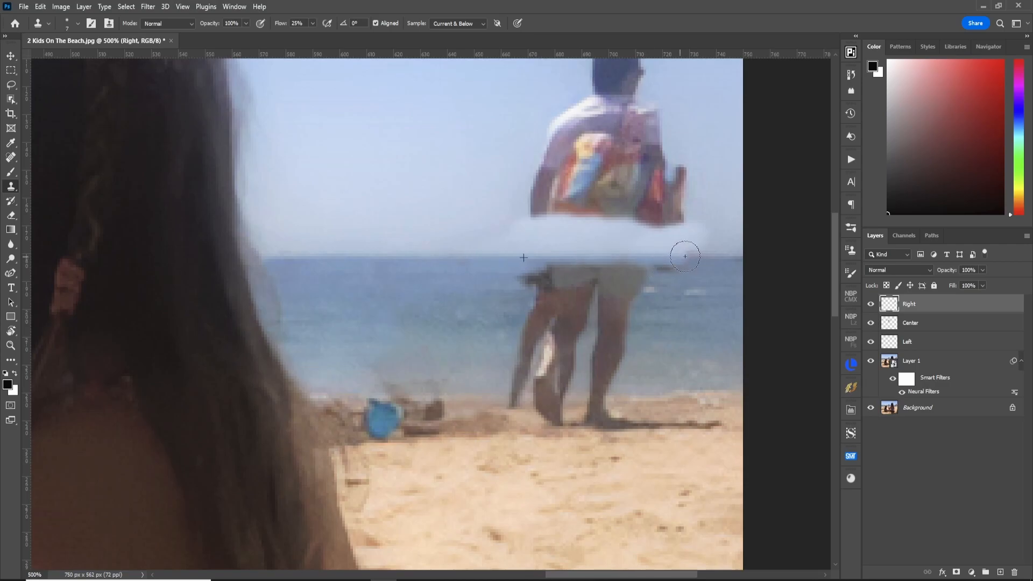
drag(573, 261, 649, 261)
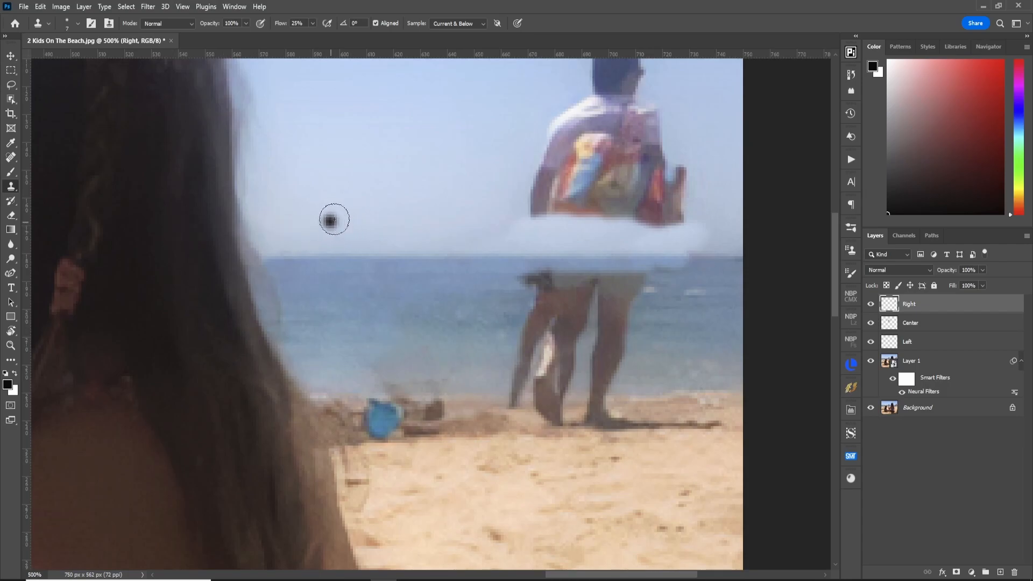
key(j)
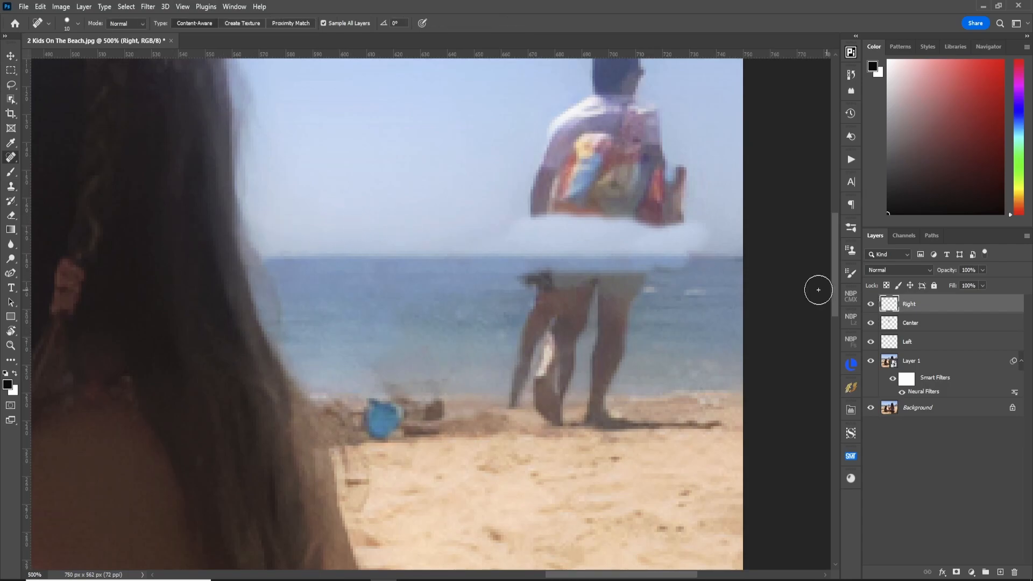
Step: Heal away the standing man's upper body and the leftover specks in the sky above the horizon
drag(835, 284, 826, 269)
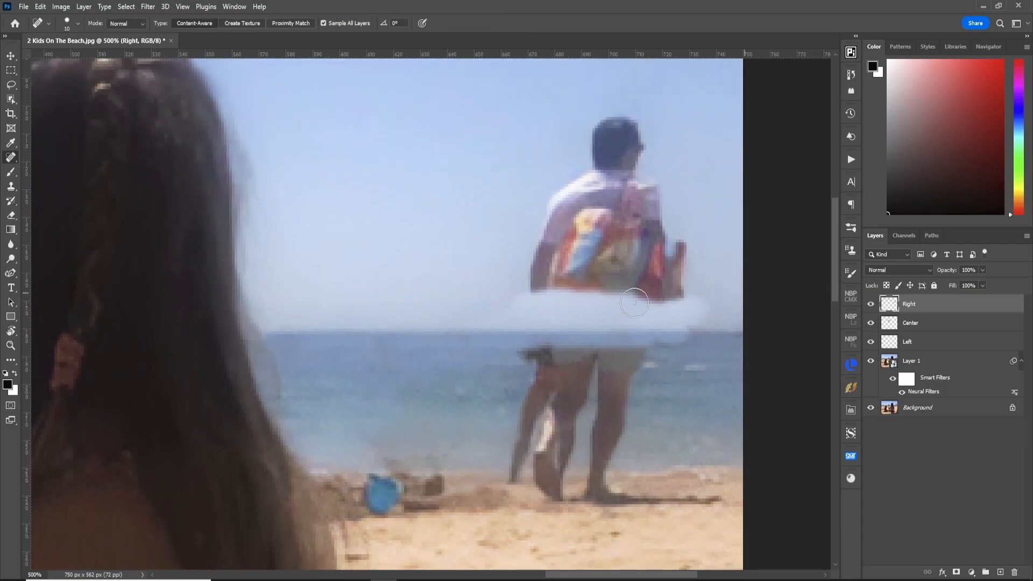
mouse_move(526, 292)
mouse_down()
mouse_move(546, 230)
mouse_move(595, 166)
mouse_move(600, 129)
mouse_move(618, 125)
mouse_move(629, 131)
mouse_move(629, 177)
mouse_move(664, 250)
mouse_move(678, 252)
mouse_move(679, 295)
mouse_move(541, 285)
mouse_move(580, 265)
mouse_move(588, 200)
mouse_move(590, 208)
mouse_move(614, 176)
mouse_move(612, 149)
mouse_move(603, 248)
mouse_move(623, 250)
mouse_move(624, 230)
mouse_move(633, 231)
mouse_move(664, 270)
mouse_move(597, 265)
mouse_move(652, 245)
mouse_move(632, 267)
mouse_up()
click(599, 305)
click(661, 283)
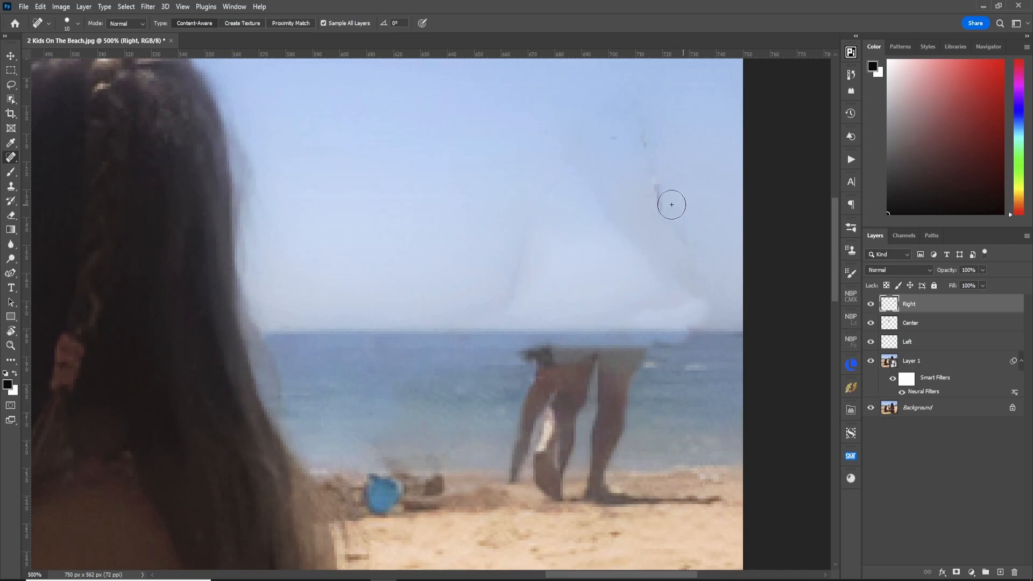
click(657, 186)
drag(648, 157, 648, 139)
click(613, 139)
Step: Heal away the standing man's legs, their traces in the water, and the feet and shadow on the sand
mouse_move(539, 351)
mouse_down()
mouse_move(635, 357)
mouse_move(605, 458)
mouse_move(608, 488)
mouse_move(595, 480)
mouse_move(612, 370)
mouse_move(592, 369)
mouse_move(550, 491)
mouse_move(538, 481)
mouse_move(573, 386)
mouse_move(564, 368)
mouse_move(532, 368)
mouse_move(508, 469)
mouse_move(548, 380)
mouse_up()
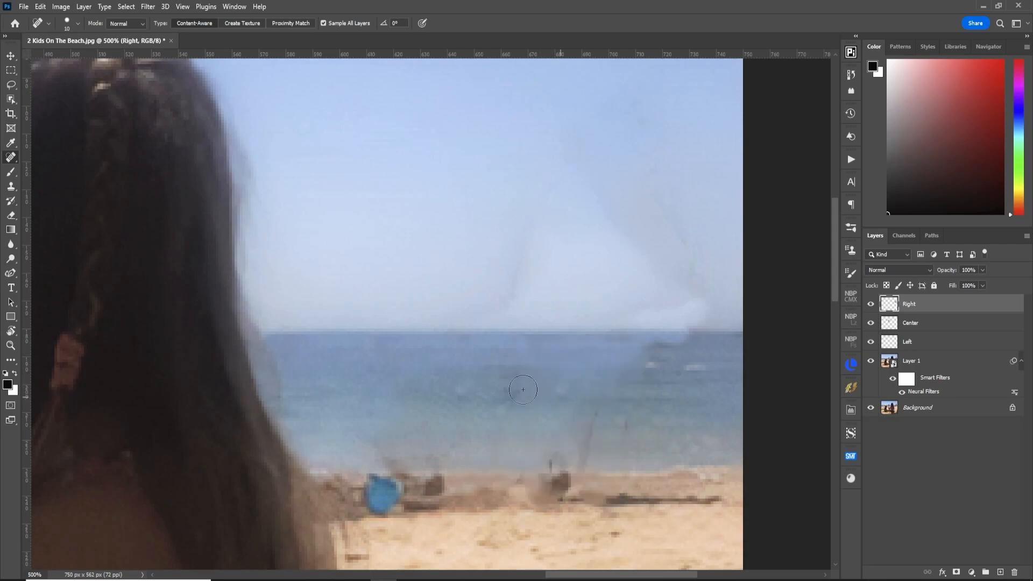
drag(597, 412, 591, 434)
mouse_move(640, 502)
mouse_down()
mouse_move(615, 503)
mouse_move(721, 500)
mouse_up()
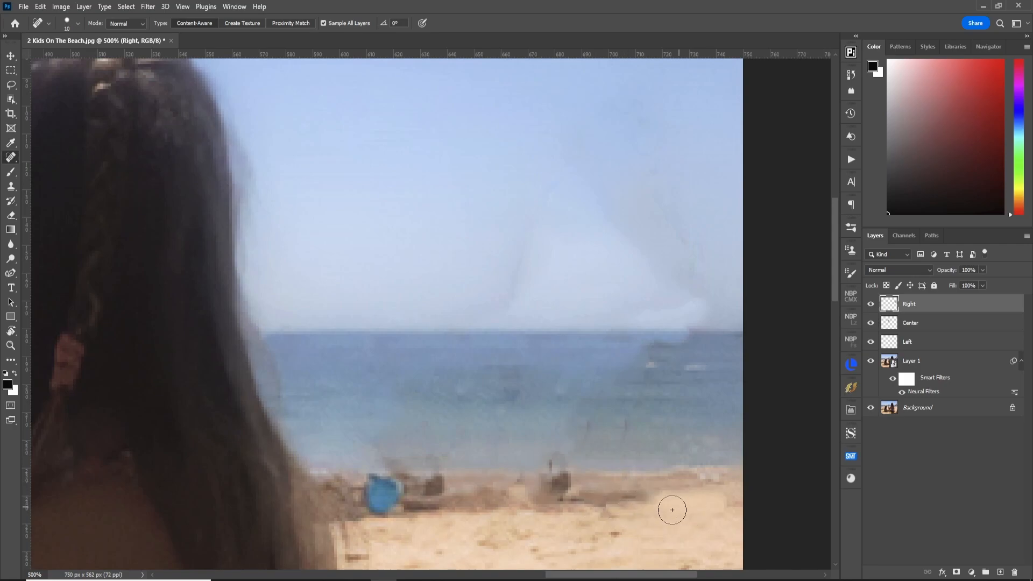
drag(544, 493, 589, 492)
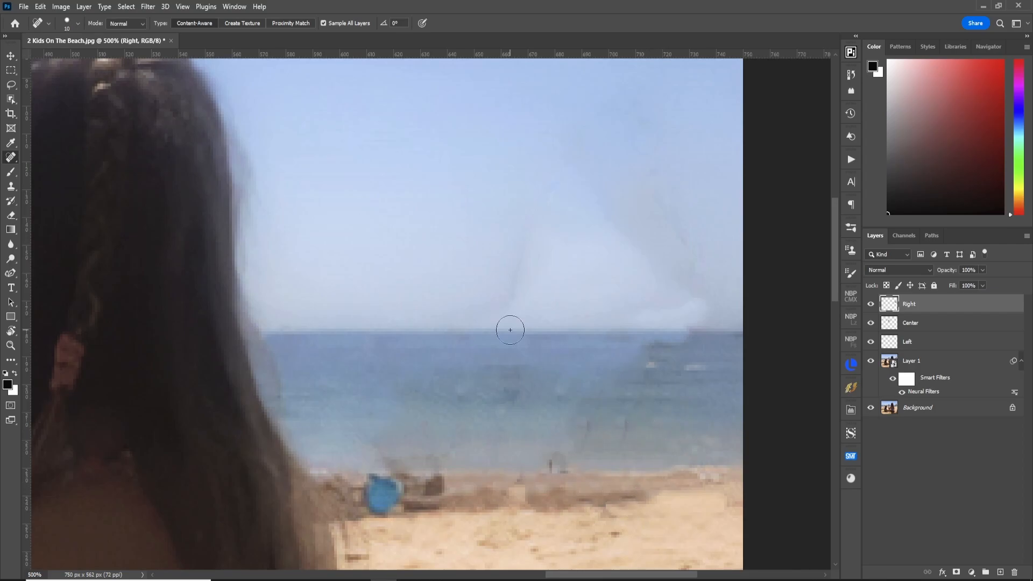
Step: On the Center layer, clone clean sky over the smudges between the two children with a size 25 brush at 5% flow
key(ctrl+0)
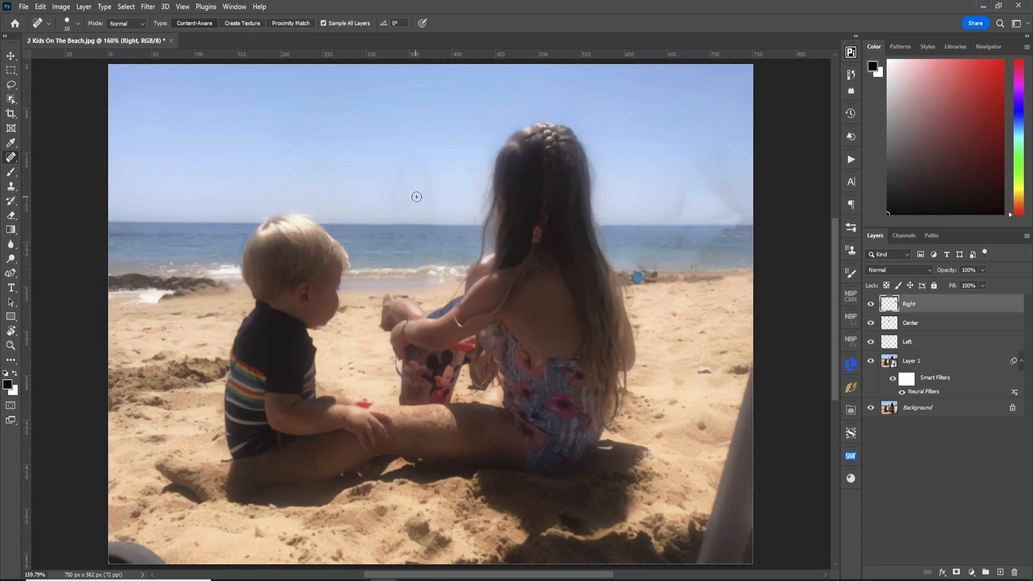
click(956, 324)
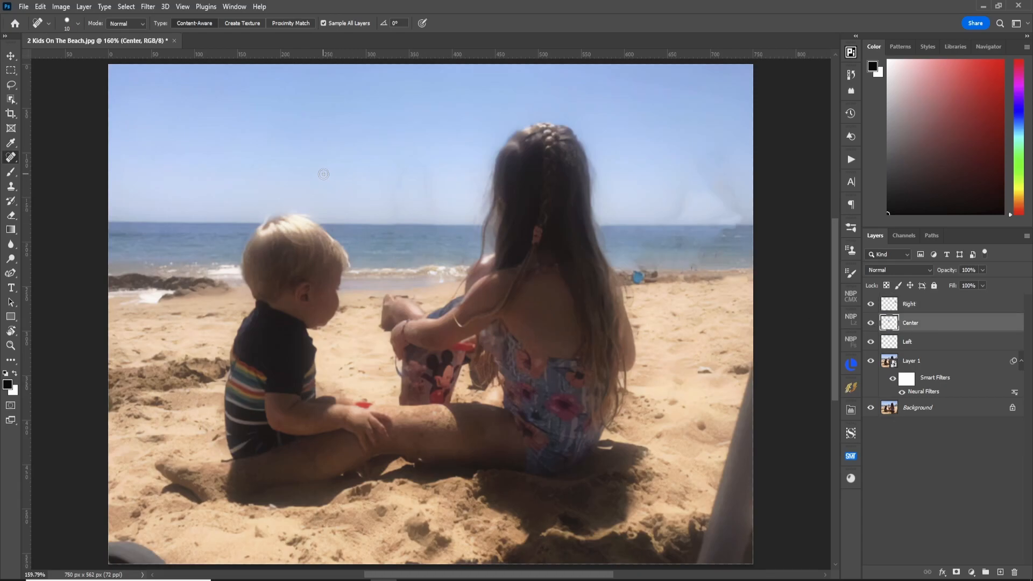
key(s)
key(bracketright)
key(bracketright)
key(bracketright)
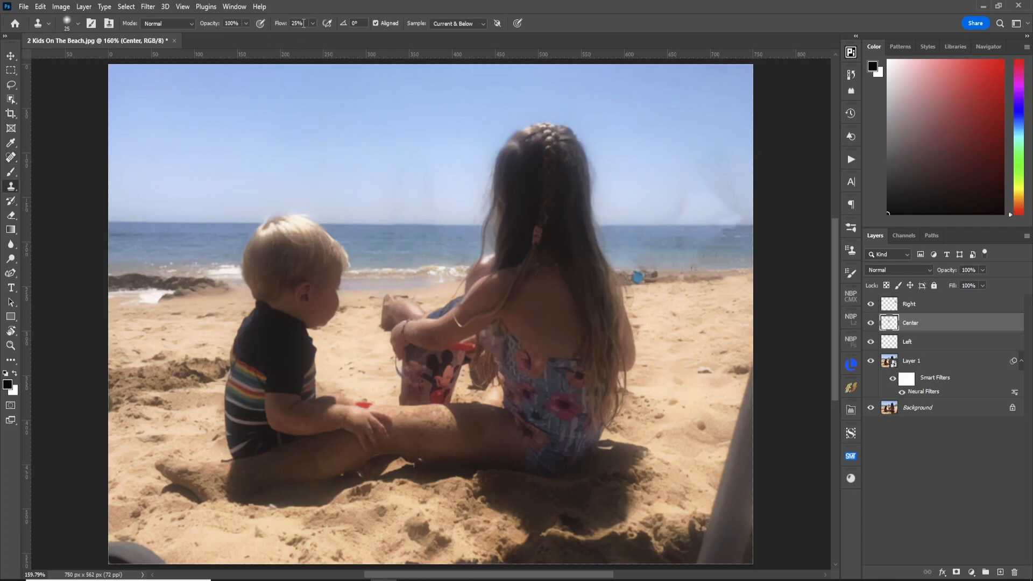
text(5)
key(Return)
alt+click(320, 170)
mouse_move(392, 168)
mouse_down()
mouse_move(364, 176)
mouse_move(448, 170)
mouse_move(343, 196)
mouse_move(437, 197)
mouse_move(399, 216)
mouse_move(432, 216)
mouse_move(371, 198)
mouse_move(367, 182)
mouse_move(395, 177)
mouse_move(438, 203)
mouse_move(386, 217)
mouse_move(424, 196)
mouse_move(386, 183)
mouse_up()
Step: On the Right layer, clone clean sky and sea over the blotches where the man stood, keeping the flow at 5%
click(941, 306)
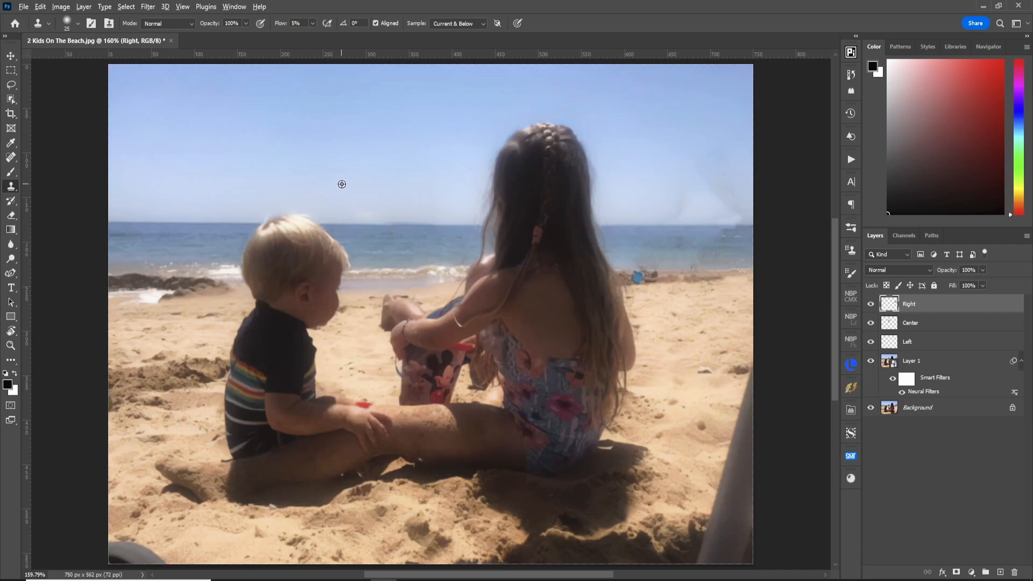
alt+click(319, 172)
mouse_move(724, 158)
mouse_down()
mouse_move(776, 173)
mouse_move(668, 194)
mouse_move(759, 190)
mouse_move(665, 198)
mouse_move(770, 193)
mouse_move(695, 206)
mouse_move(761, 210)
mouse_move(692, 218)
mouse_move(749, 216)
mouse_move(703, 222)
mouse_move(755, 184)
mouse_move(666, 207)
mouse_move(716, 210)
mouse_move(667, 215)
mouse_move(762, 211)
mouse_move(710, 220)
mouse_move(686, 212)
mouse_move(760, 170)
mouse_move(678, 177)
mouse_up()
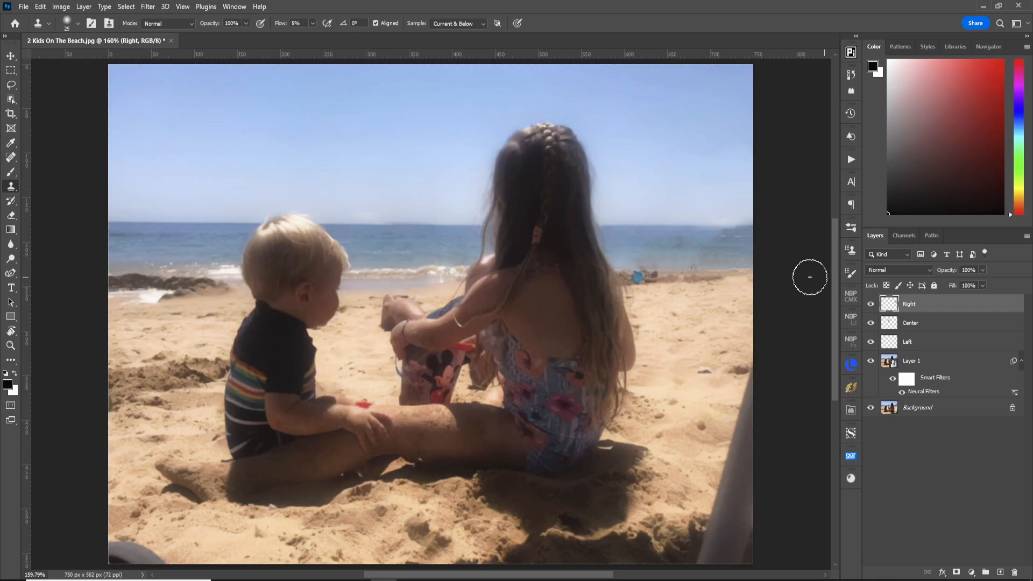
key(bracketleft)
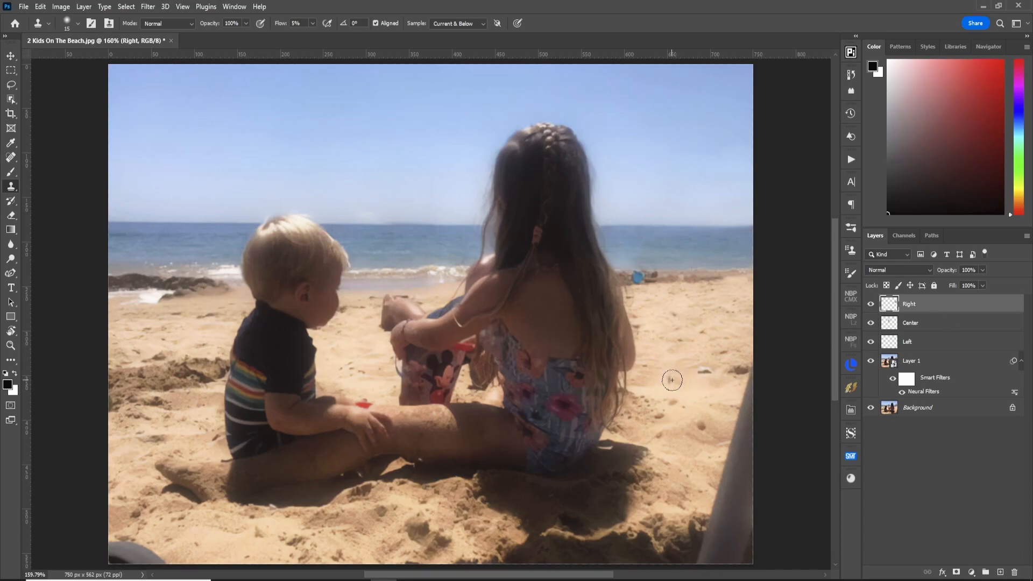
Step: Heal away the pole in the photo's lower-right corner on the Right layer and the dark object in its lower-left corner on the Left layer
key(j)
key(bracketright)
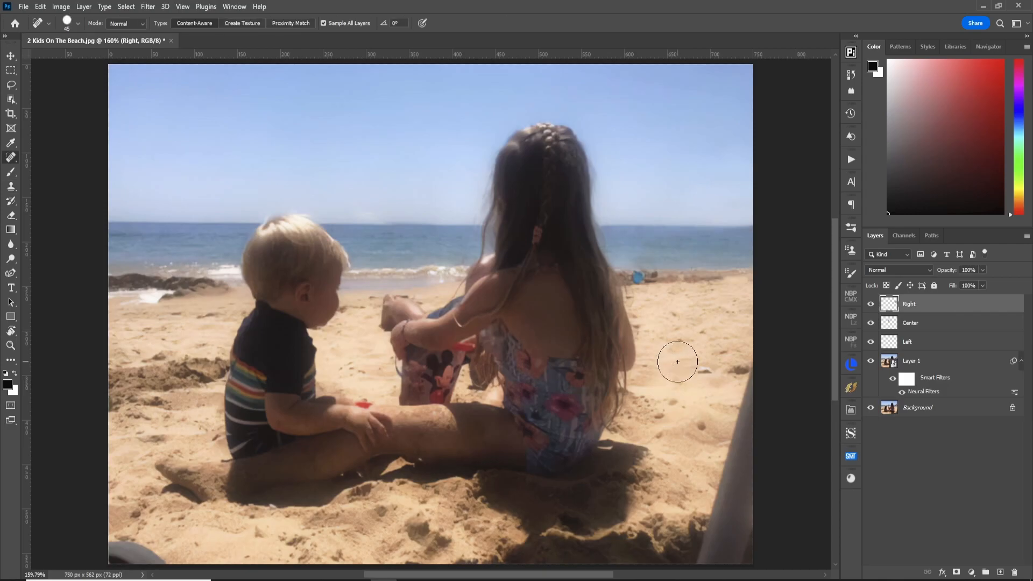
mouse_move(744, 372)
mouse_down()
mouse_move(693, 542)
mouse_move(722, 544)
mouse_move(742, 528)
mouse_move(752, 454)
mouse_move(773, 409)
mouse_up()
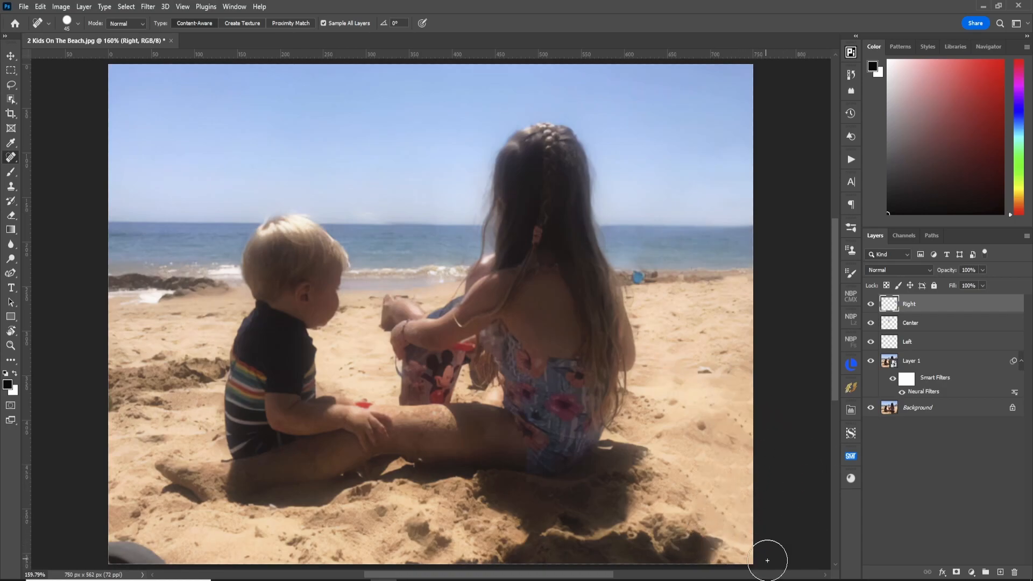
click(931, 345)
mouse_move(118, 534)
mouse_down()
mouse_move(158, 557)
mouse_move(114, 551)
mouse_up()
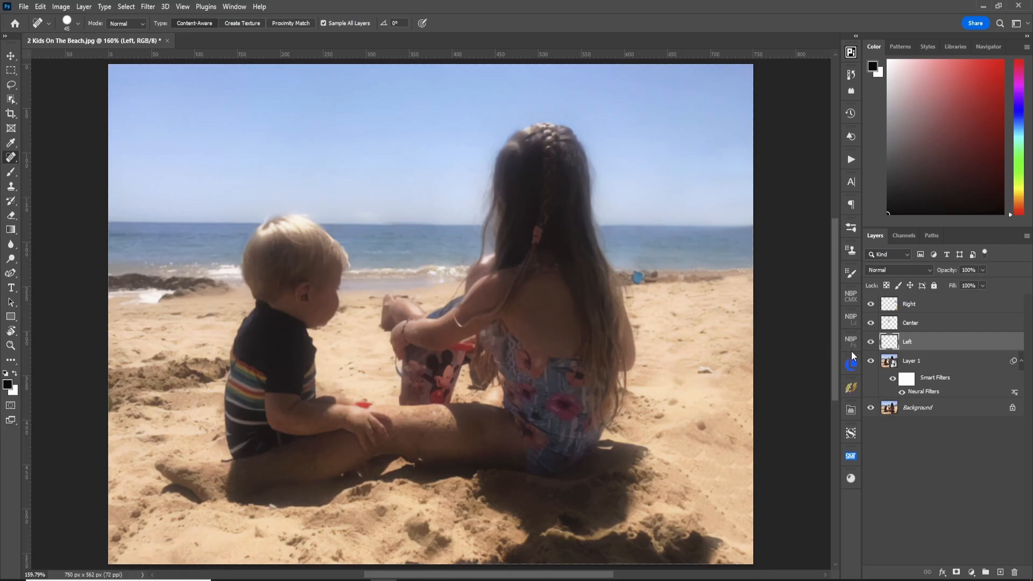
Step: Add a new layer named Extra above the Right layer
click(947, 305)
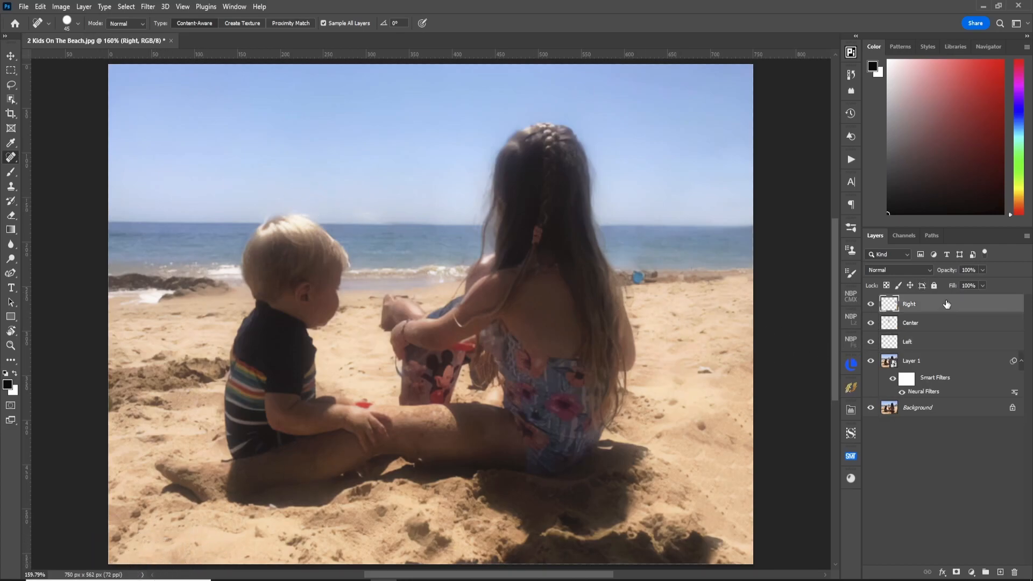
key(ctrl+shift+n)
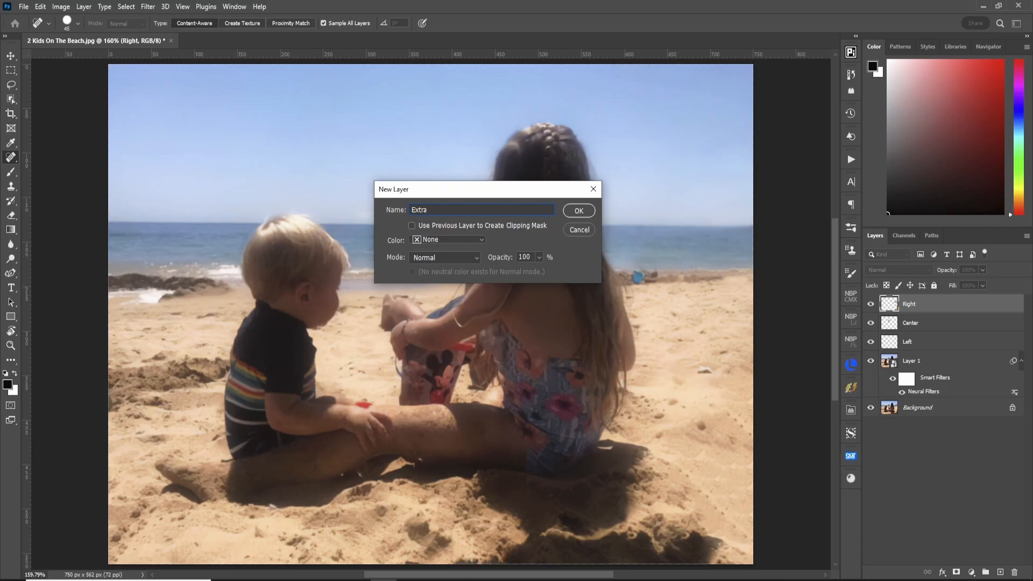
key(Return)
Step: Paint a quick mask along the edge of the girl's hand, arm and shoulder, and convert it into a selection
key(w)
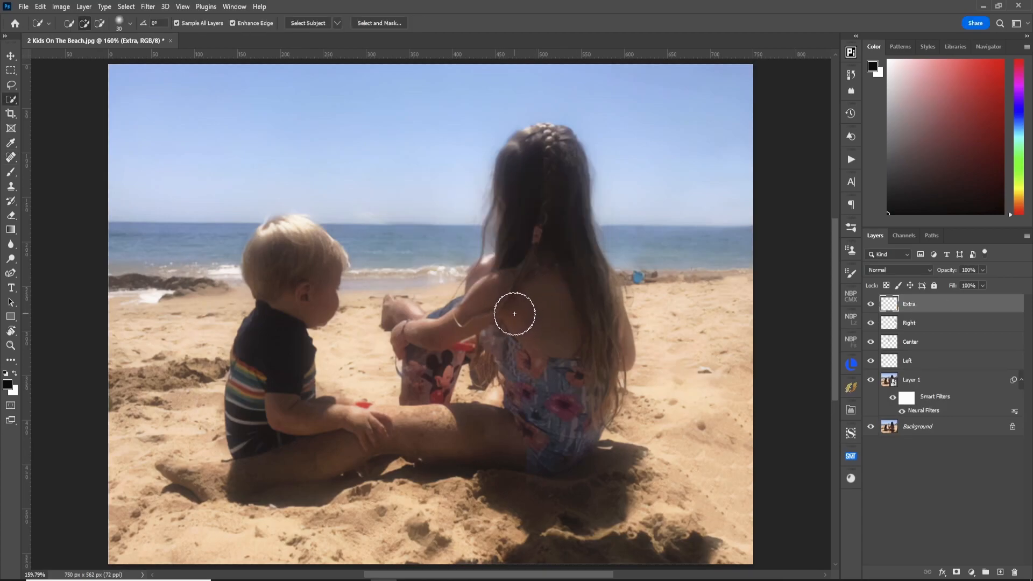
key(q)
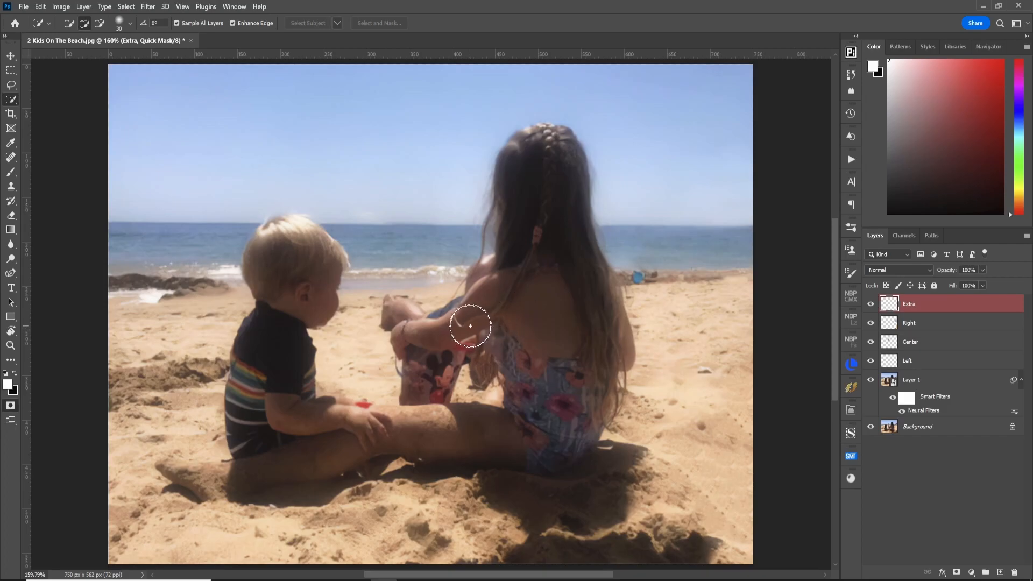
key(b)
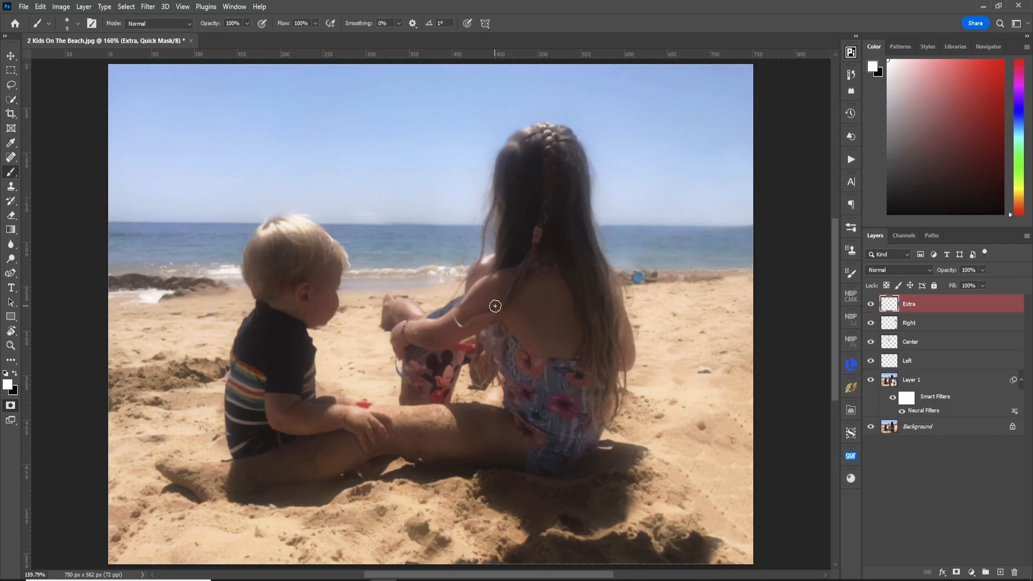
key(z)
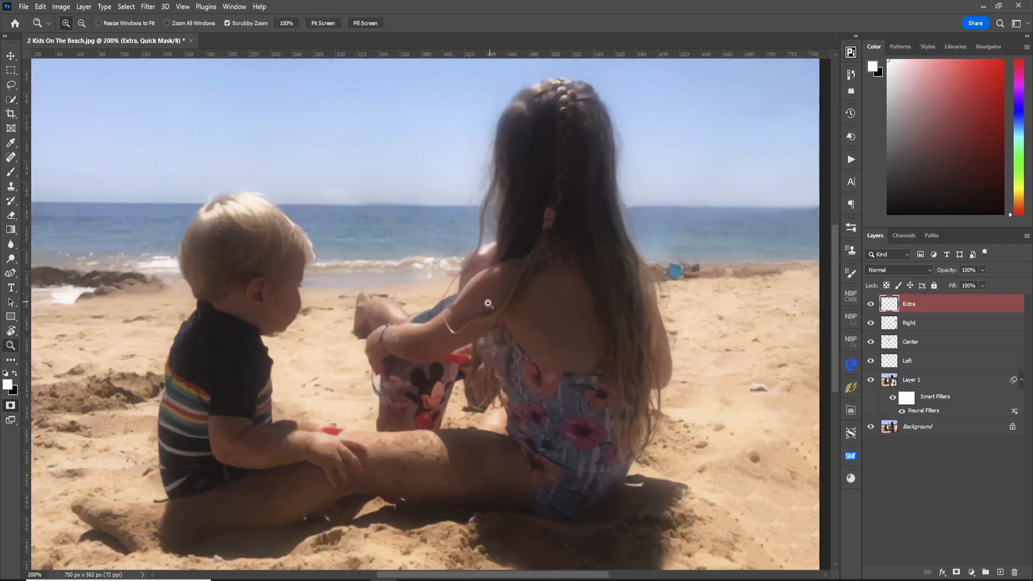
drag(491, 302, 495, 305)
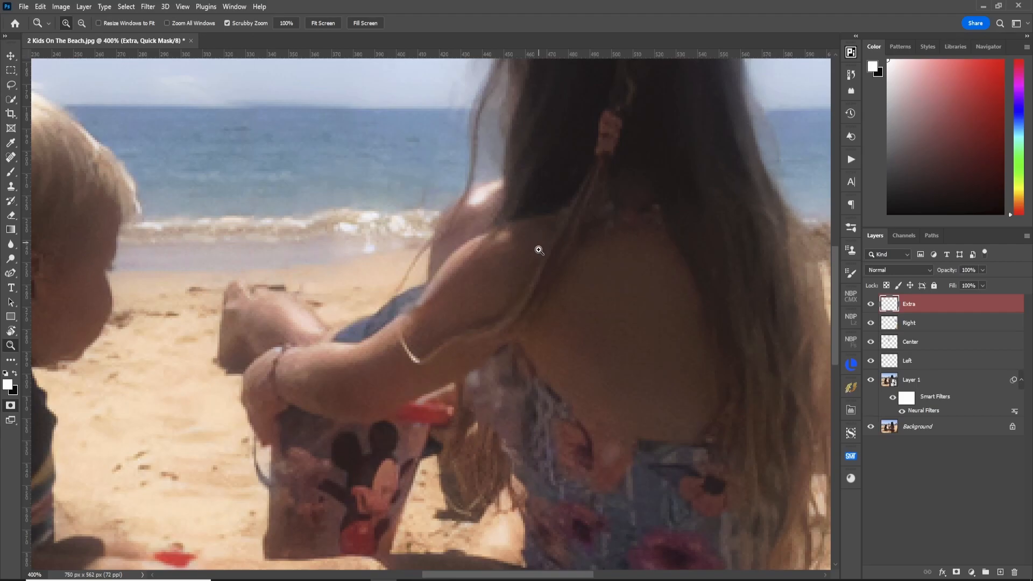
key(b)
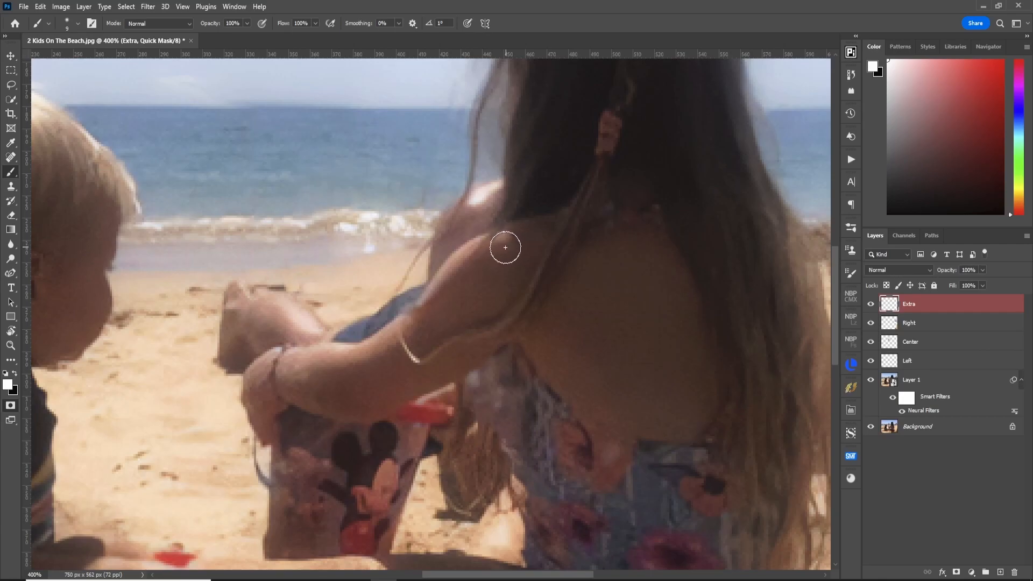
key(x)
mouse_move(509, 242)
mouse_down()
mouse_move(457, 263)
mouse_move(380, 342)
mouse_move(265, 358)
mouse_move(249, 408)
mouse_move(277, 355)
mouse_move(345, 355)
mouse_move(414, 334)
mouse_move(484, 247)
mouse_move(515, 226)
mouse_move(508, 215)
mouse_move(498, 222)
mouse_move(519, 160)
mouse_up()
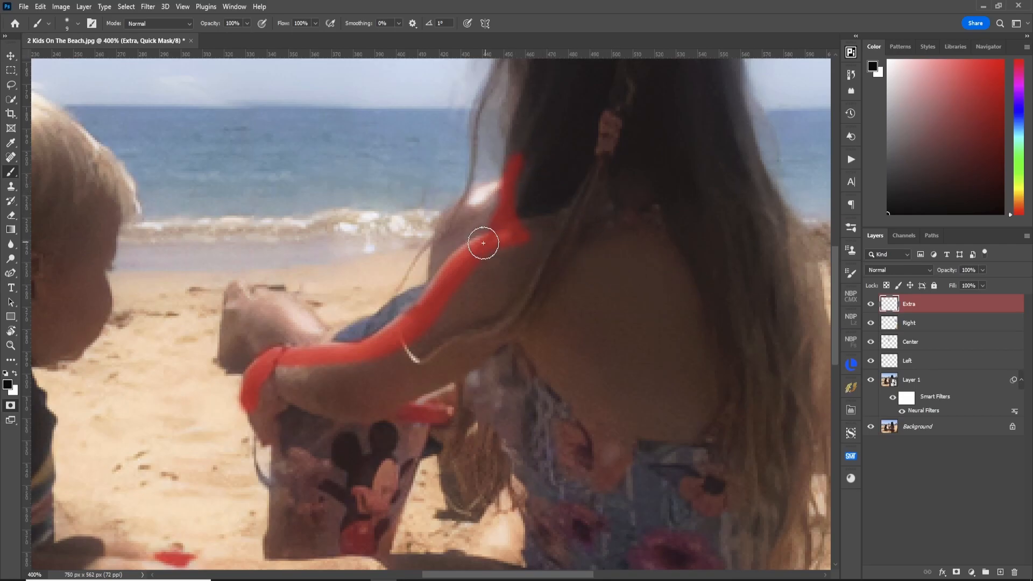
mouse_move(474, 246)
mouse_down()
mouse_move(426, 300)
mouse_move(417, 331)
mouse_up()
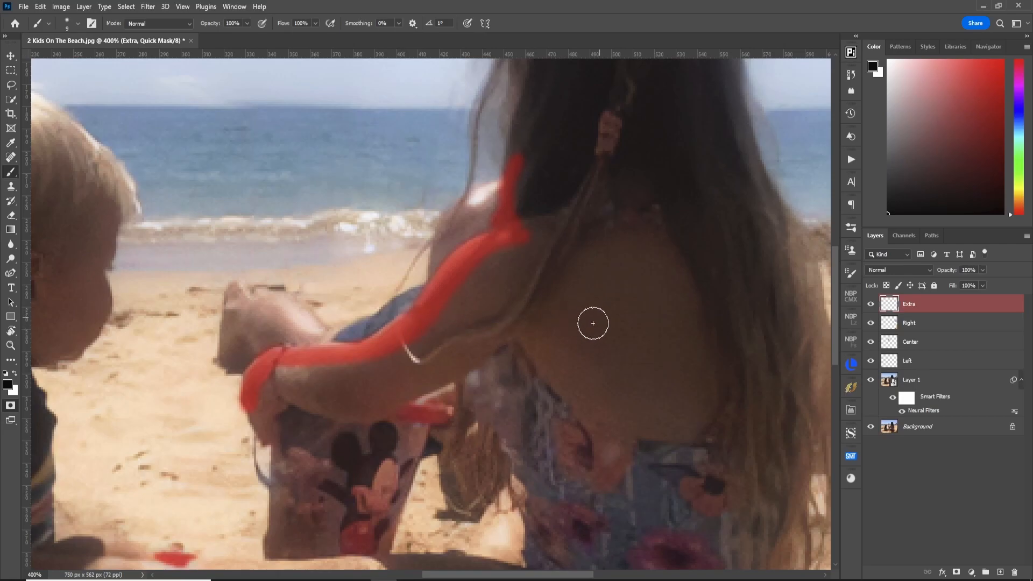
key(q)
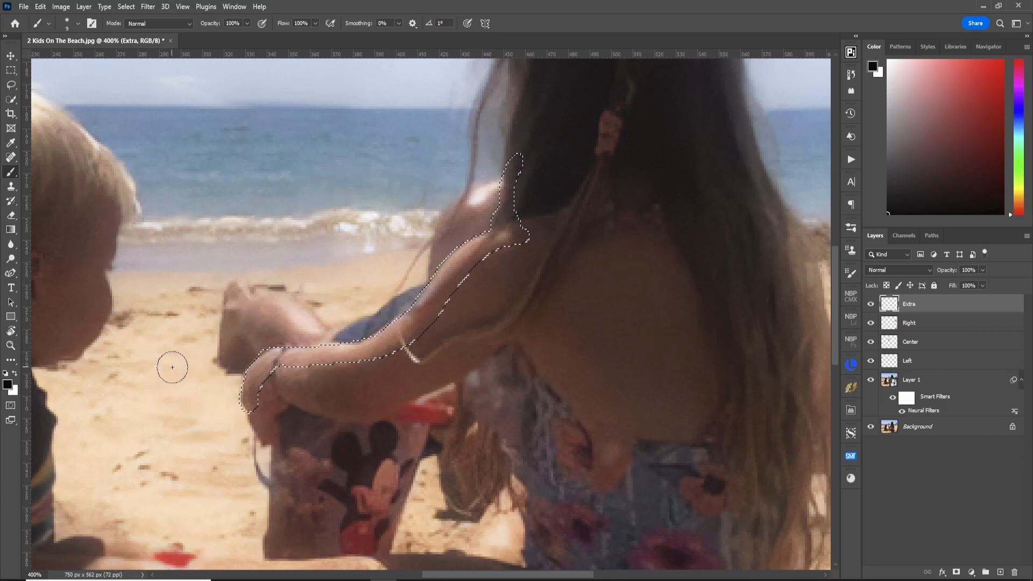
Step: Try to remove the foot and leg behind the girl's arm with the Spot Healing Brush at size 20
key(j)
key(bracketleft)
key(bracketleft)
key(bracketleft)
key(bracketleft)
key(bracketleft)
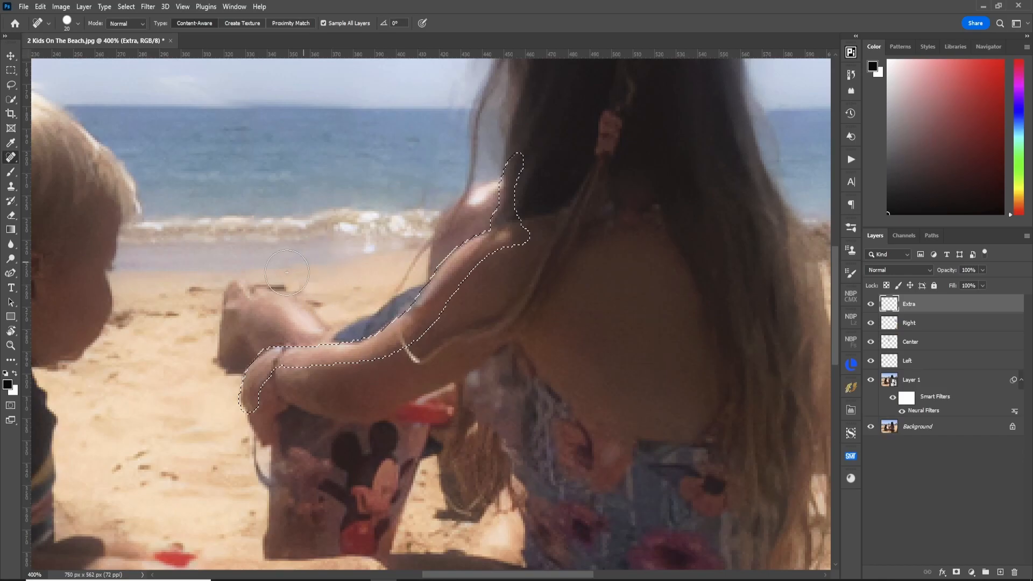
mouse_move(292, 322)
mouse_down()
mouse_move(300, 311)
mouse_move(220, 360)
mouse_move(234, 293)
mouse_move(296, 310)
mouse_up()
mouse_move(238, 357)
mouse_down()
mouse_move(228, 360)
mouse_move(389, 306)
mouse_move(419, 280)
mouse_up()
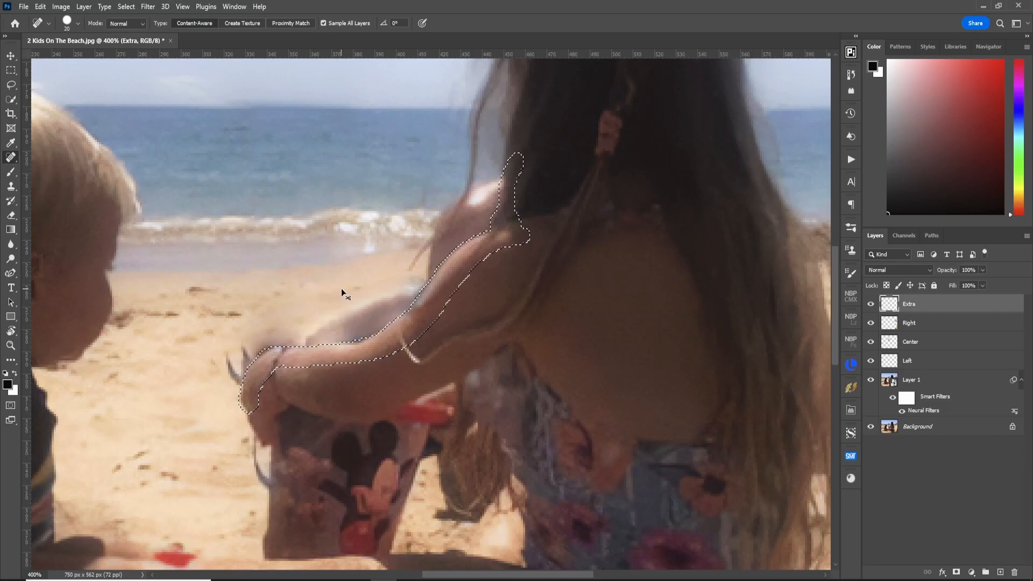
key(ctrl+z)
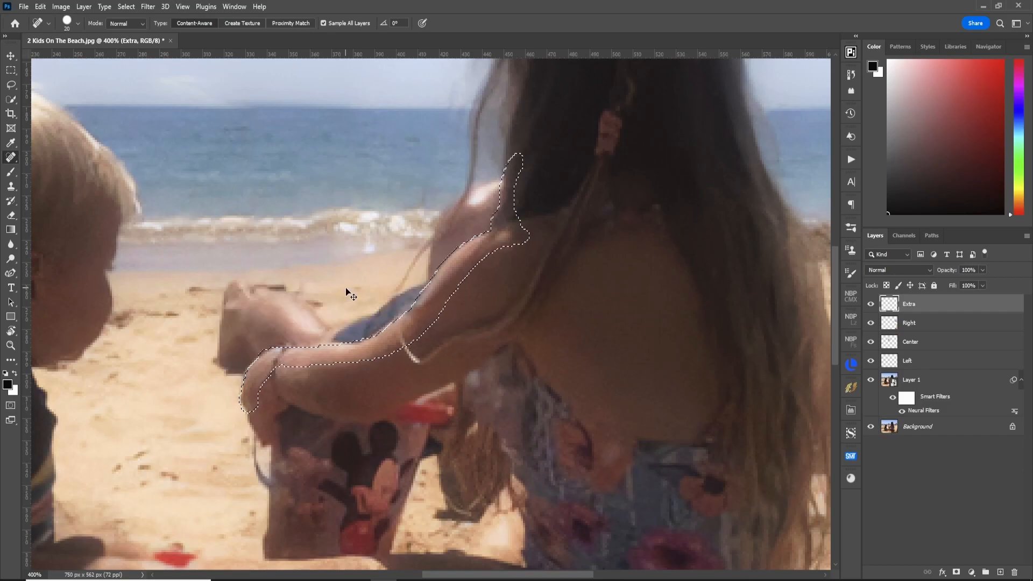
key(q)
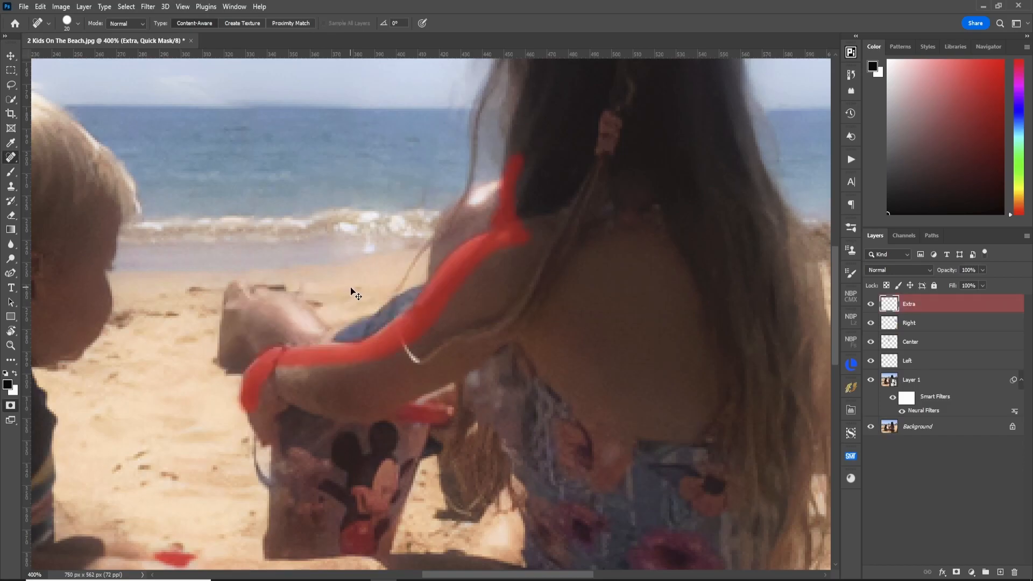
key(q)
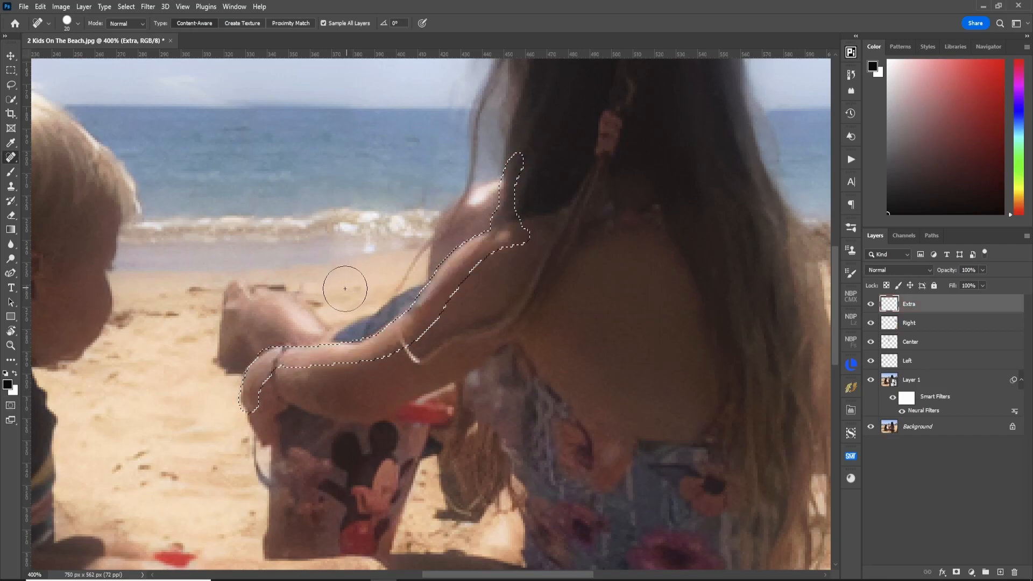
Step: Clone sand over the foot, leg and blue clothing behind the girl's forearm, using the Clone Stamp at 25% flow
key(s)
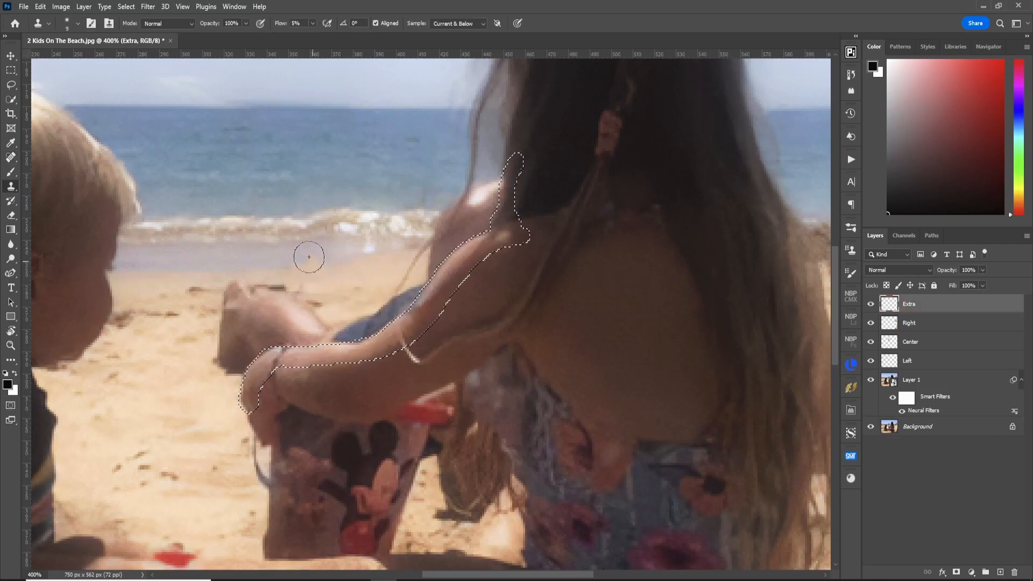
click(306, 23)
text(25)
key(Return)
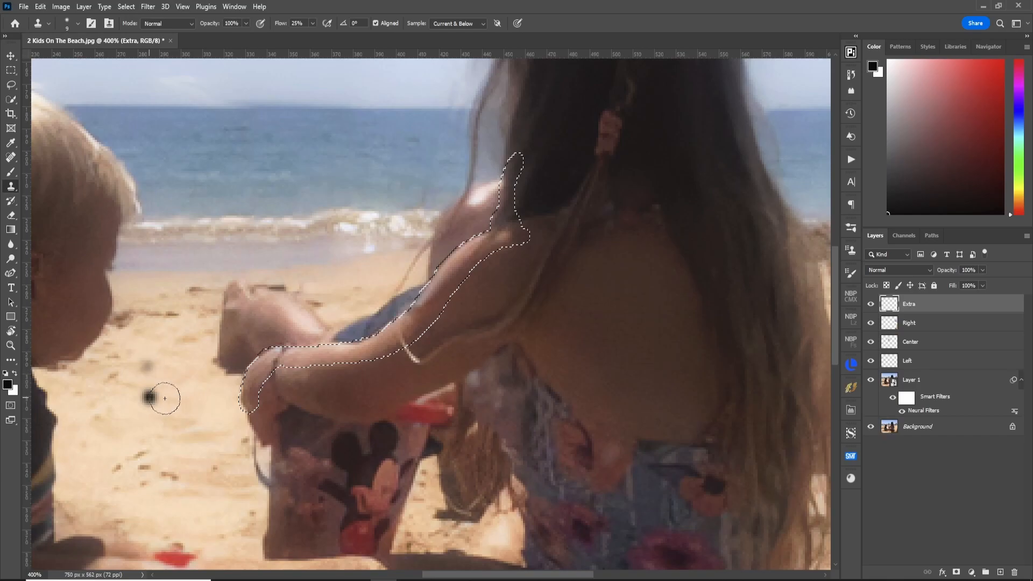
key(ctrl+z)
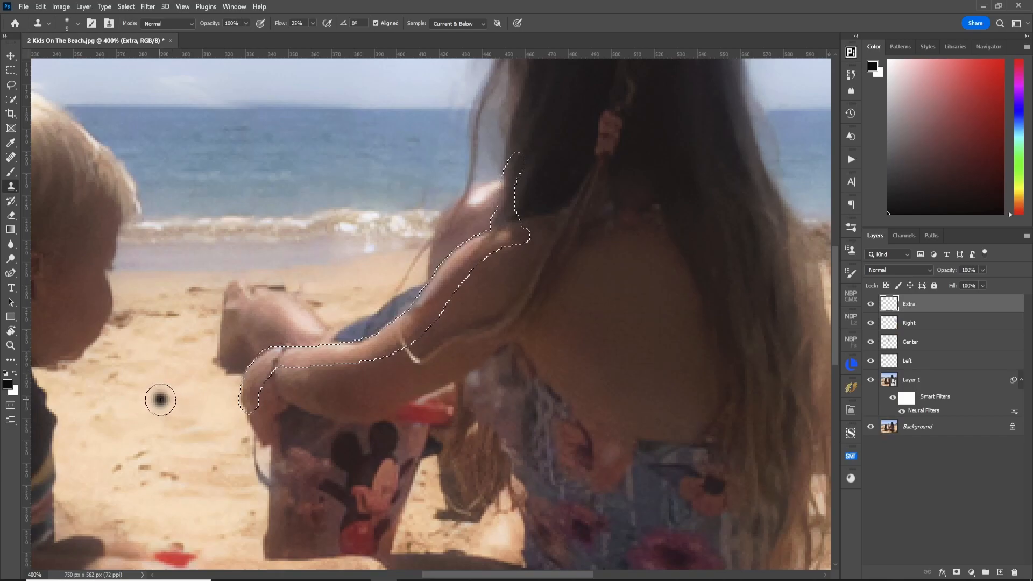
mouse_move(222, 377)
mouse_down()
mouse_move(269, 351)
mouse_move(223, 362)
mouse_move(231, 324)
mouse_move(212, 355)
mouse_move(233, 319)
mouse_move(233, 348)
mouse_move(203, 354)
mouse_up()
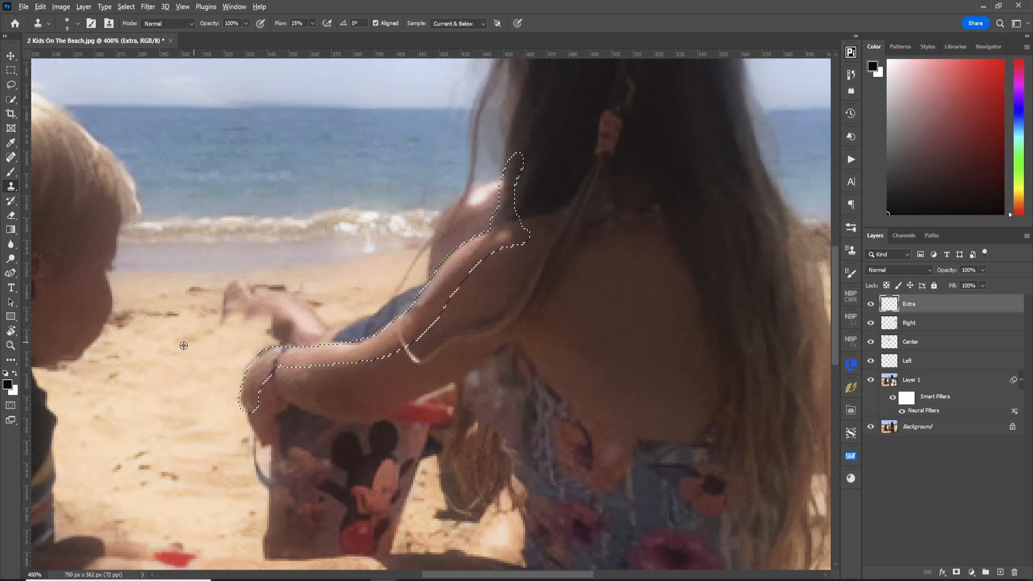
alt+click(165, 345)
mouse_move(236, 324)
mouse_down()
mouse_move(210, 310)
mouse_move(239, 288)
mouse_move(263, 298)
mouse_move(234, 315)
mouse_move(310, 309)
mouse_move(250, 334)
mouse_move(293, 325)
mouse_move(254, 347)
mouse_move(301, 337)
mouse_move(240, 351)
mouse_up()
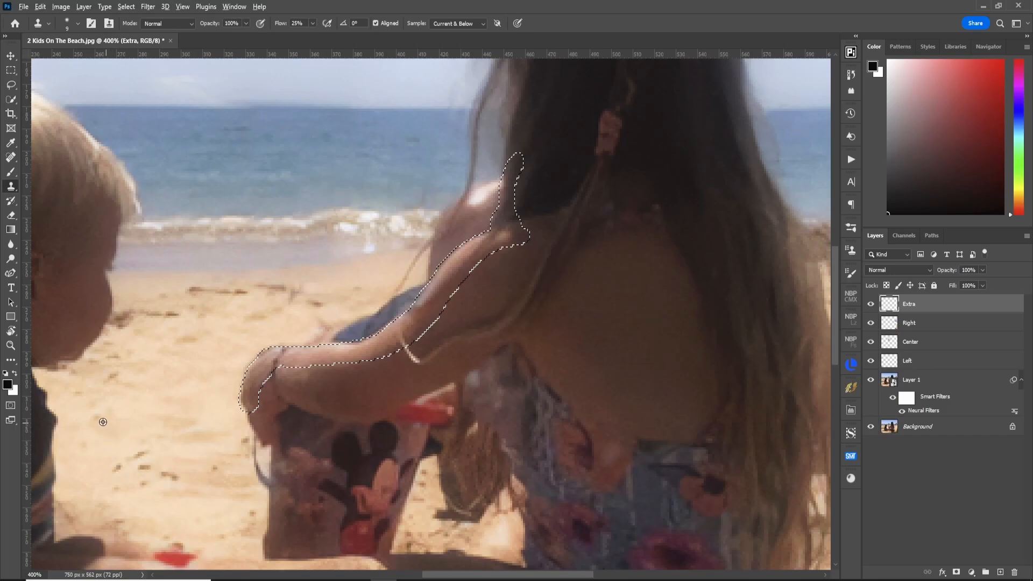
mouse_move(355, 310)
mouse_down()
mouse_move(338, 334)
mouse_move(361, 324)
mouse_move(322, 338)
mouse_move(367, 337)
mouse_move(341, 343)
mouse_move(420, 289)
mouse_move(342, 330)
mouse_move(375, 333)
mouse_move(353, 326)
mouse_up()
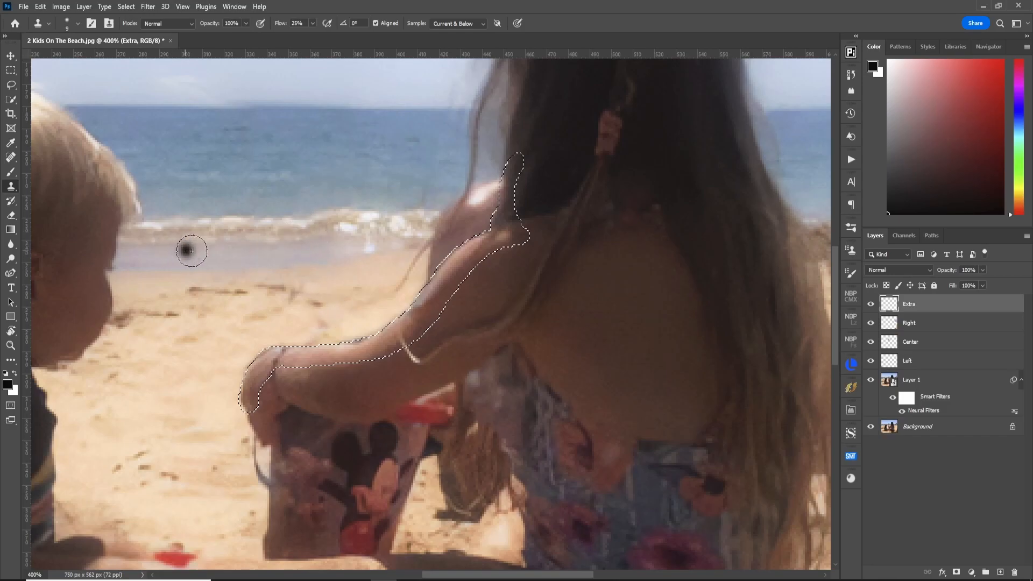
Step: Clone shoreline and sand over the background person beside the girl's shoulder and hair strand, and clear the selection
alt+click(215, 273)
mouse_move(440, 253)
mouse_down()
mouse_move(484, 226)
mouse_move(496, 194)
mouse_move(463, 227)
mouse_up()
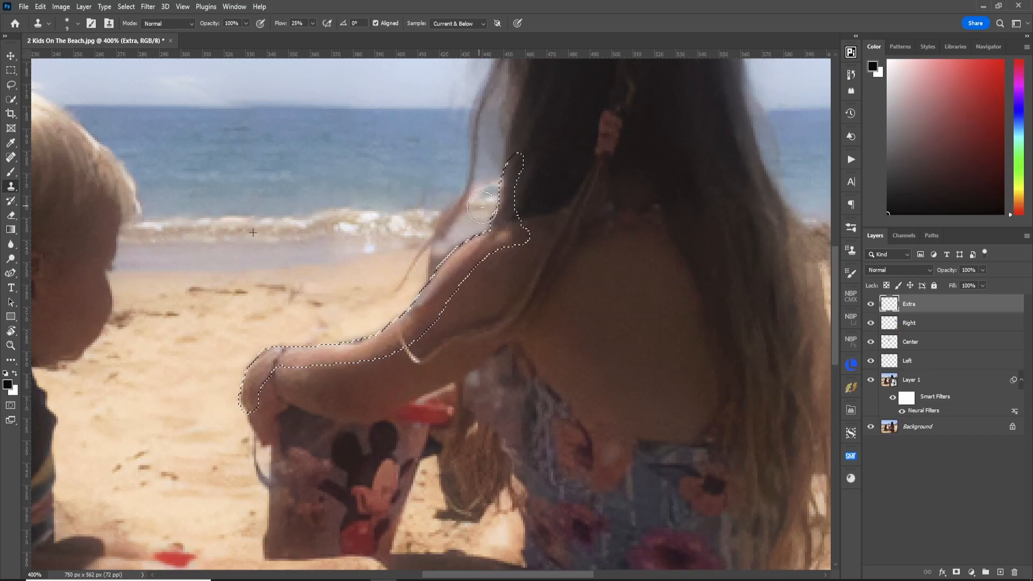
drag(481, 194, 489, 199)
drag(463, 231, 444, 259)
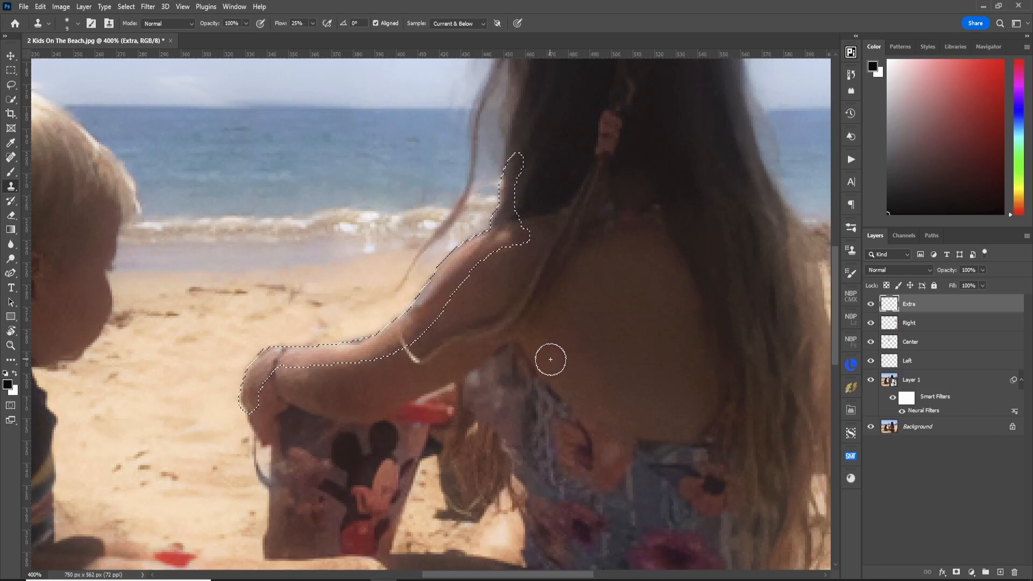
key(ctrl+d)
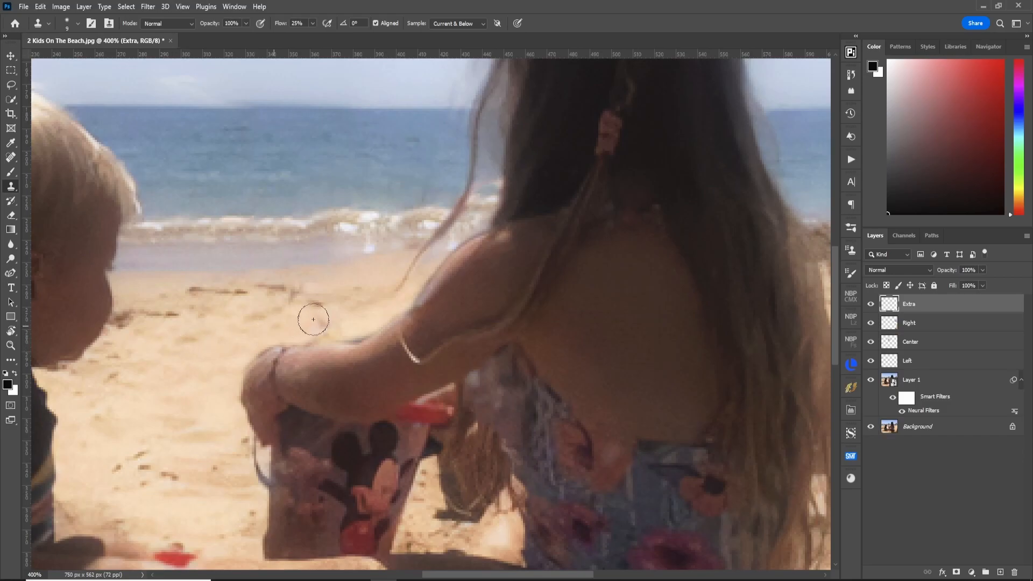
Step: Touch up the leftover traces along the girl's arm and shoulder and the sand near the shoreline with the Clone Stamp
mouse_move(320, 325)
mouse_down()
mouse_move(327, 336)
mouse_move(316, 330)
mouse_move(367, 326)
mouse_move(339, 330)
mouse_move(346, 339)
mouse_move(387, 313)
mouse_move(353, 323)
mouse_up()
alt+click(347, 306)
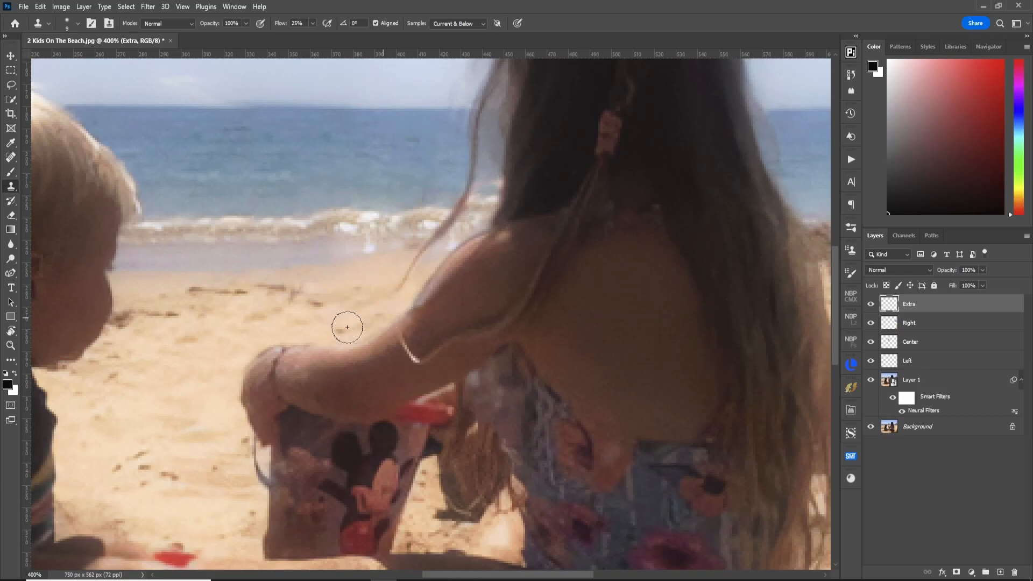
drag(514, 262, 501, 277)
alt+click(311, 264)
mouse_move(360, 257)
mouse_down()
mouse_move(409, 252)
mouse_move(316, 268)
mouse_up()
key(ctrl+0)
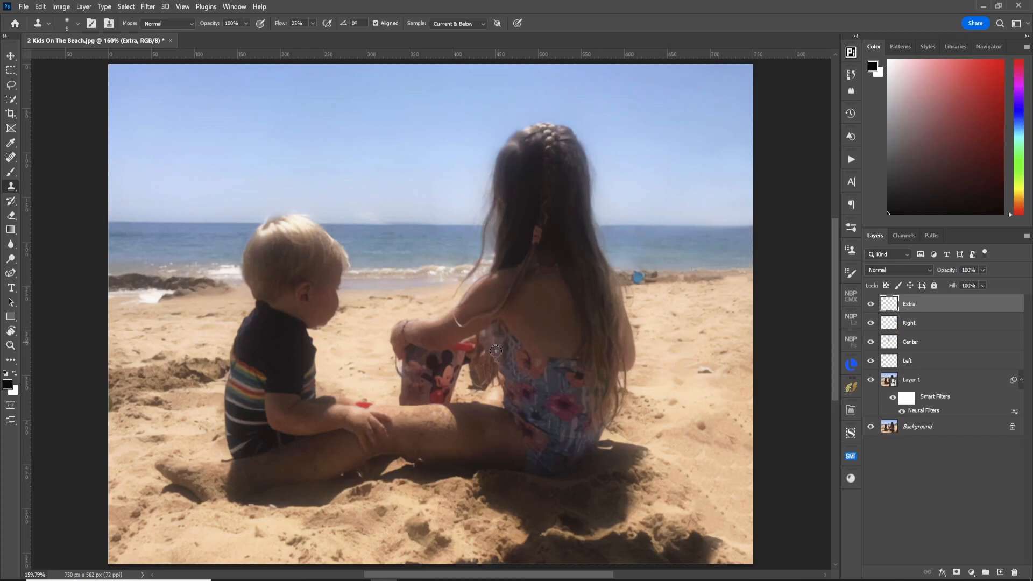
Step: Clone sand over the dark remnants between the bucket and the girl's hair with a smaller Clone Stamp brush
key(z)
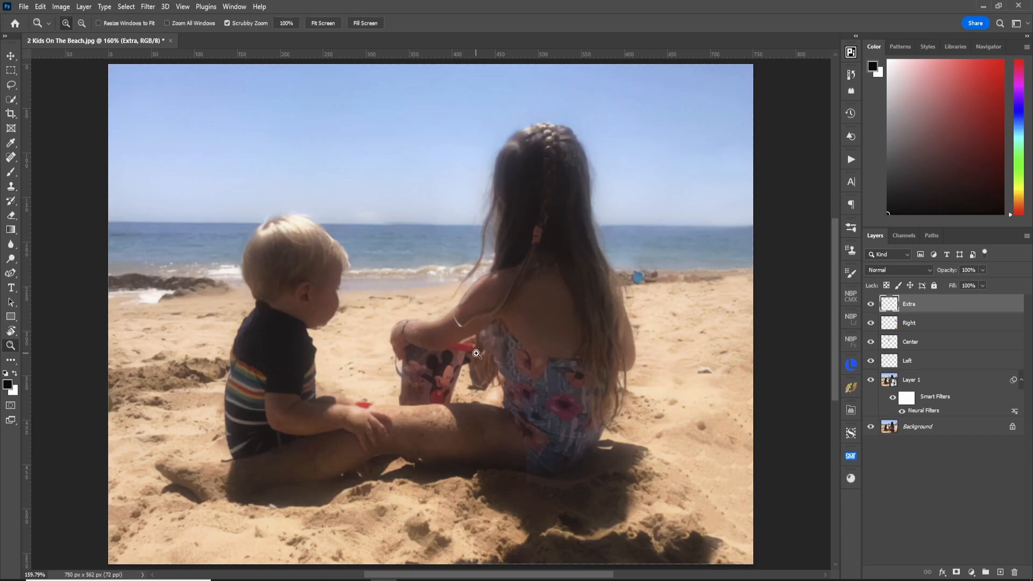
click(478, 349)
click(490, 353)
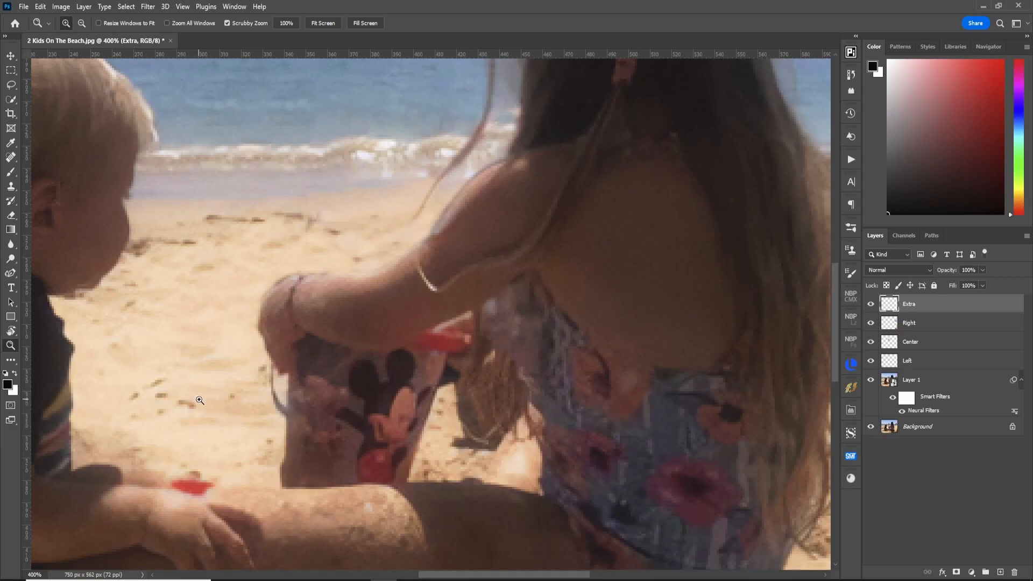
key(s)
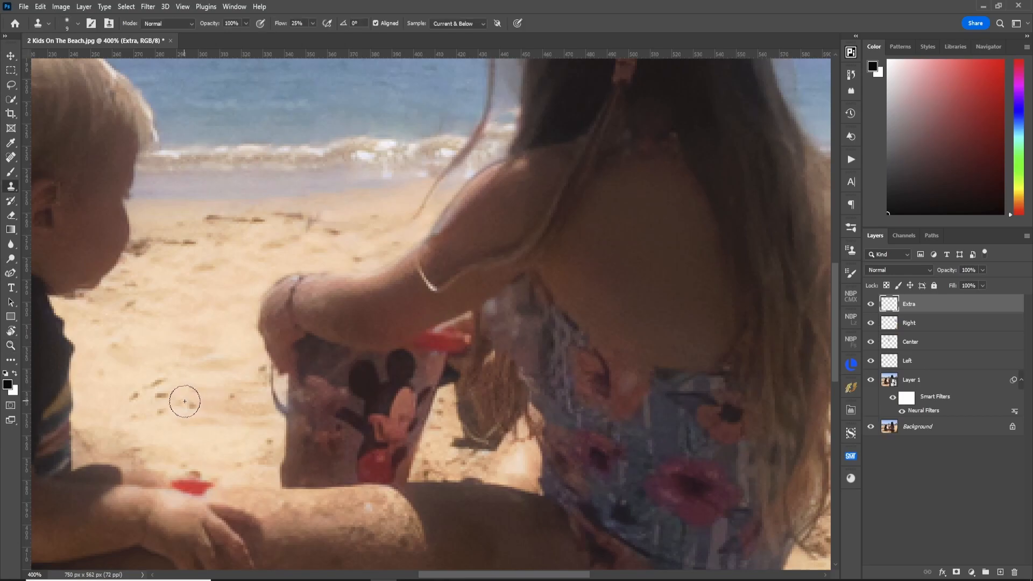
key(bracketleft)
mouse_move(472, 400)
mouse_down()
mouse_move(449, 389)
mouse_move(454, 366)
mouse_move(444, 390)
mouse_move(465, 323)
mouse_move(436, 329)
mouse_up()
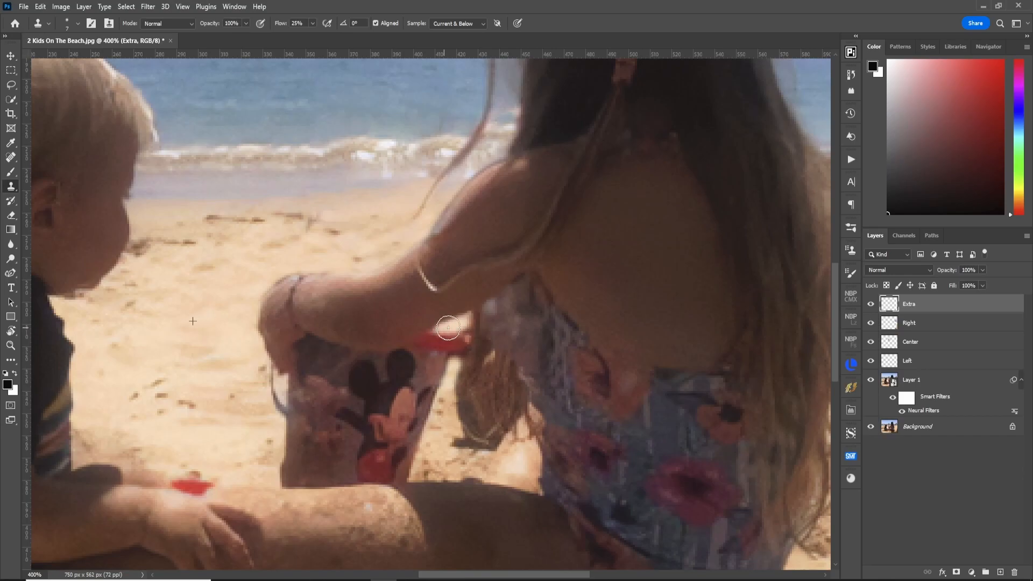
alt+click(477, 462)
key(ctrl+0)
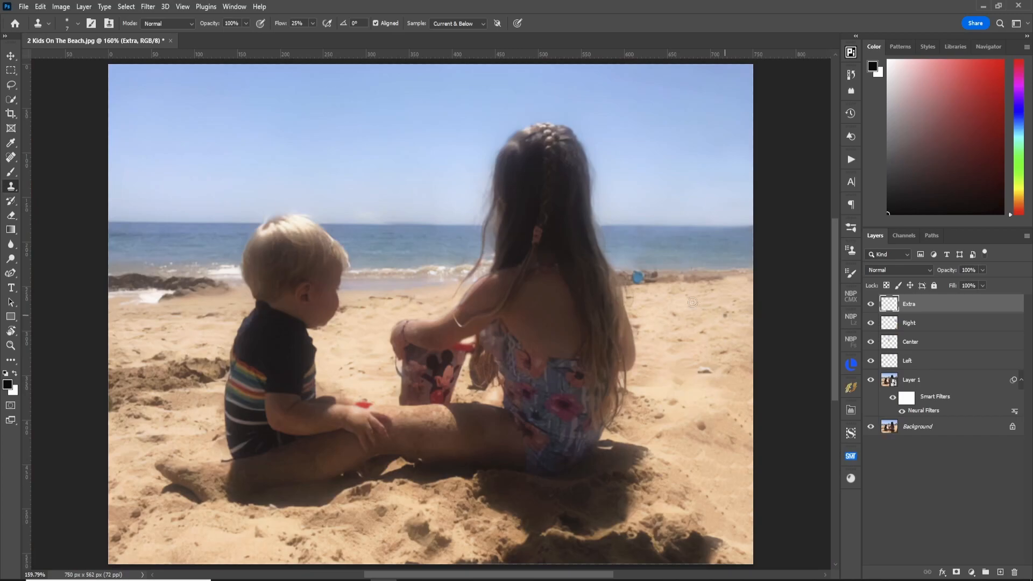